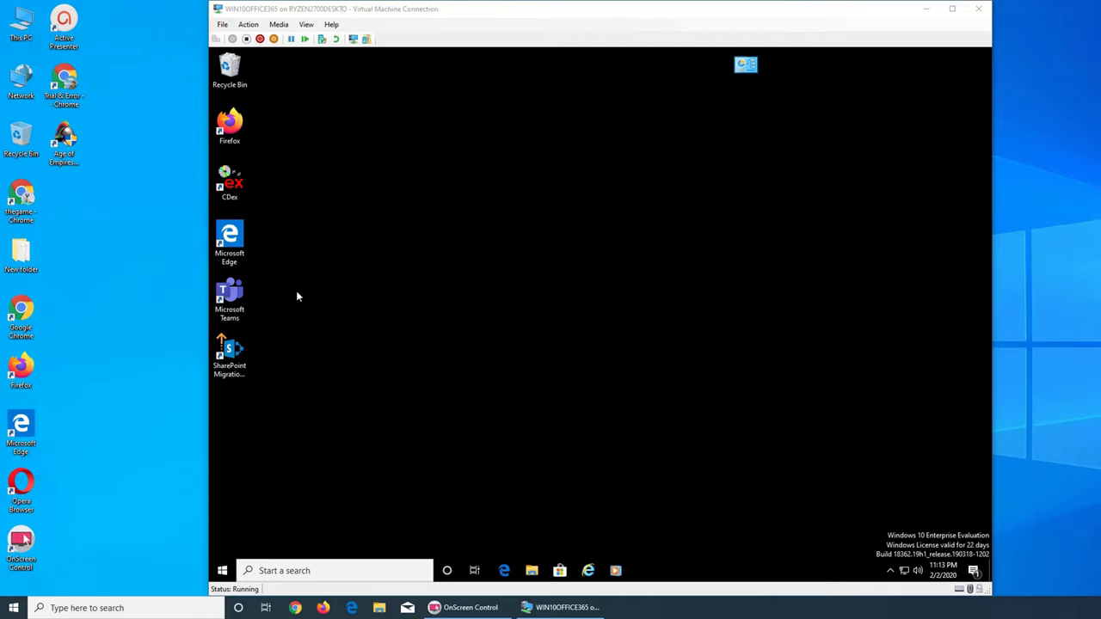
Launch Outlook by searching 'outlook' from the Windows 10 Start menu in the VM
left_click(217, 572)
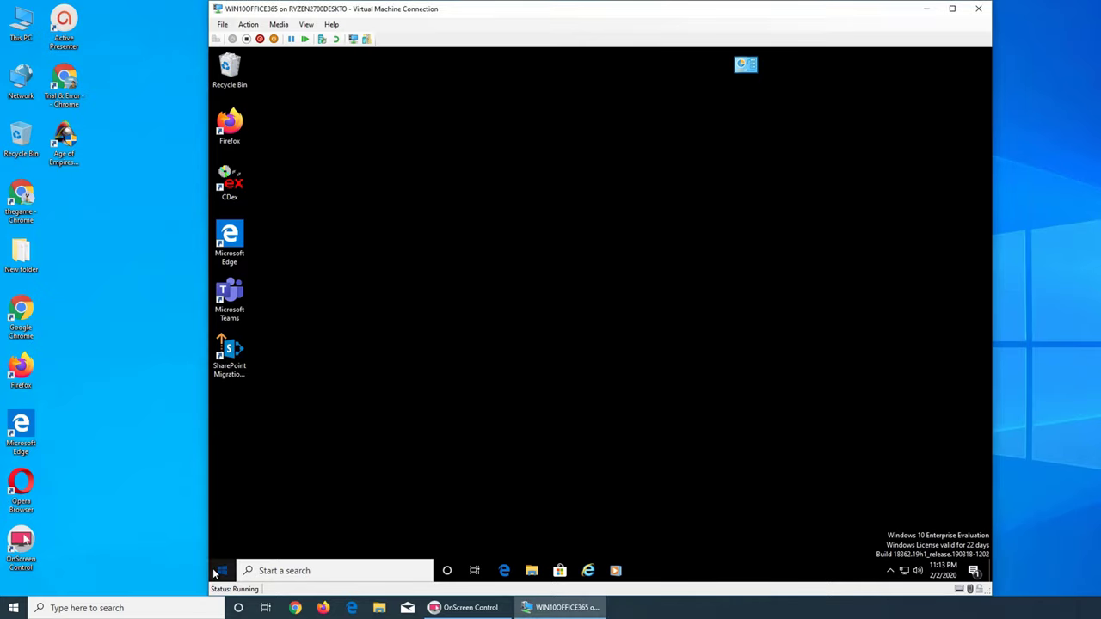
left_click(216, 572)
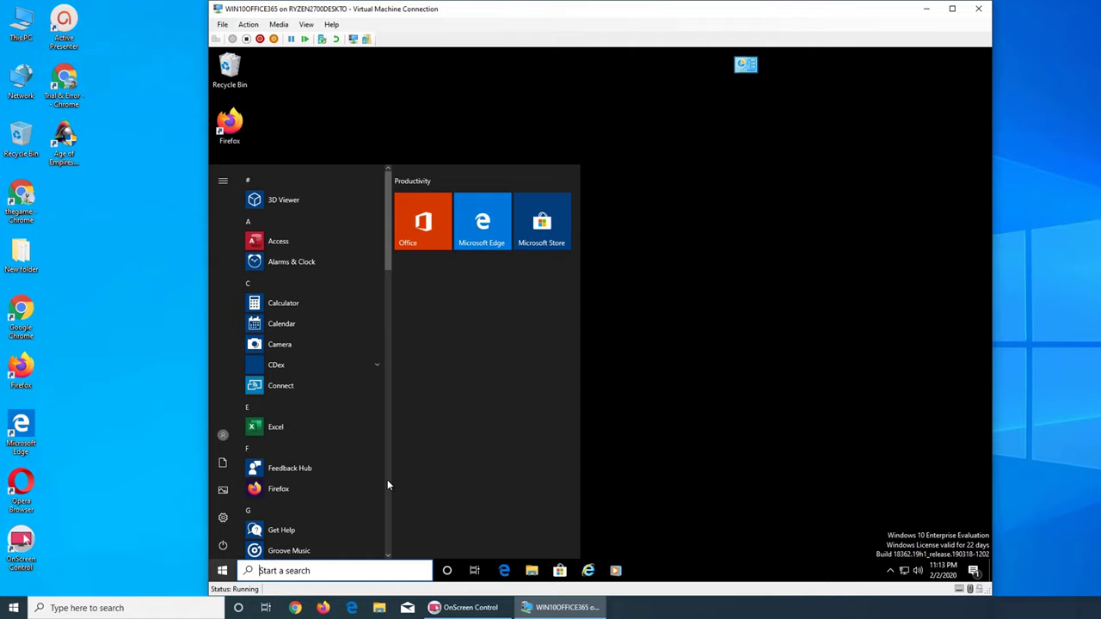
type("outlook")
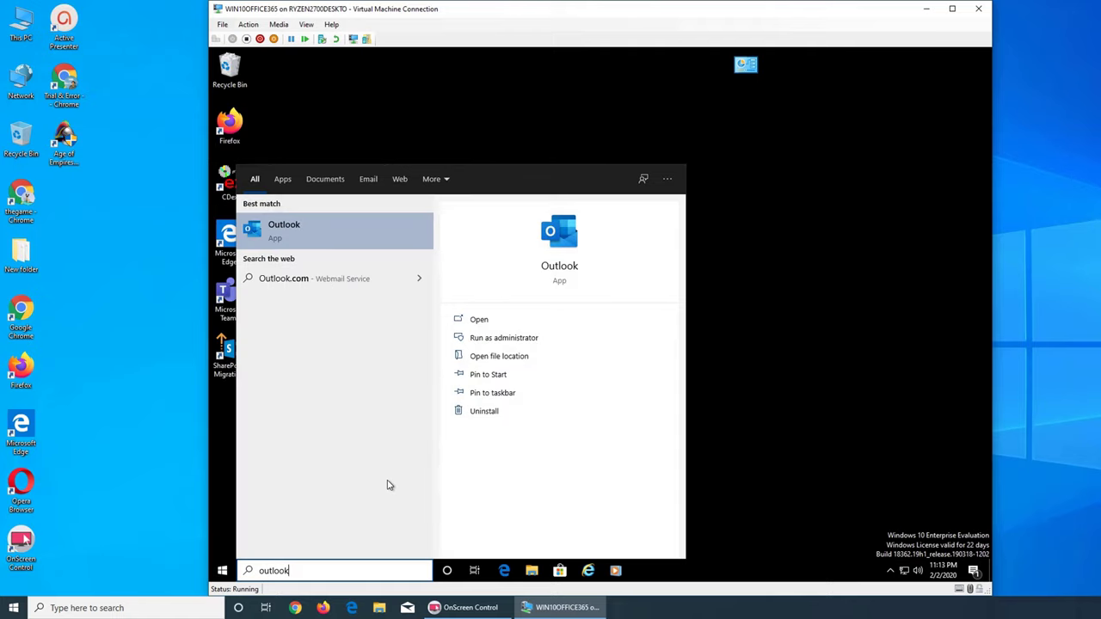
left_click(330, 237)
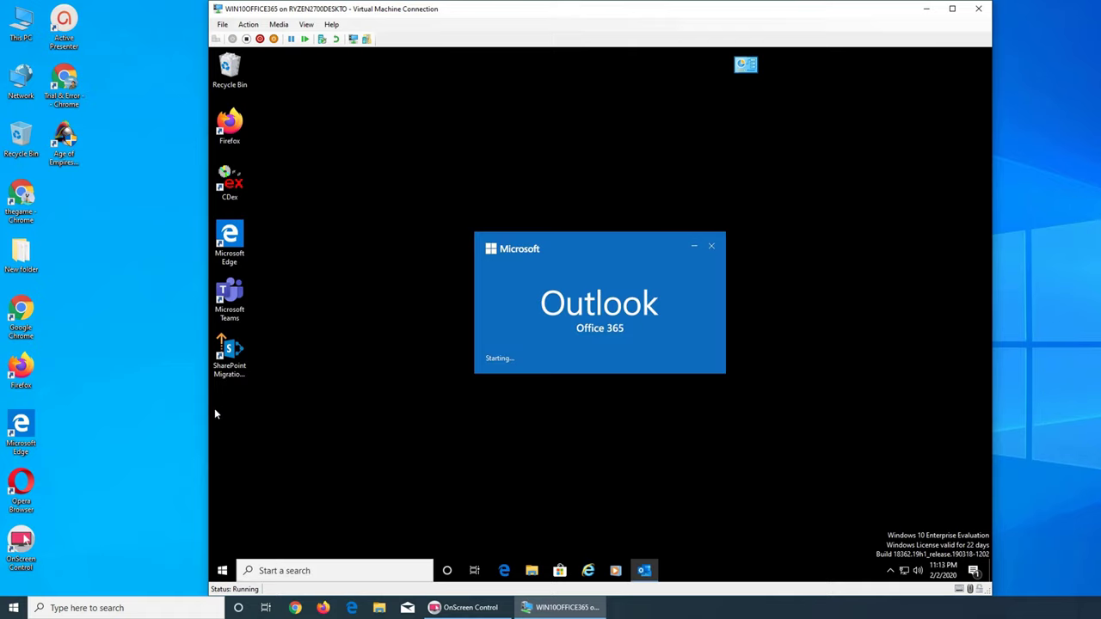
Widen the VM window and dismiss the tighter-layout and simplified-ribbon tips
left_click_drag(209, 409, 115, 418)
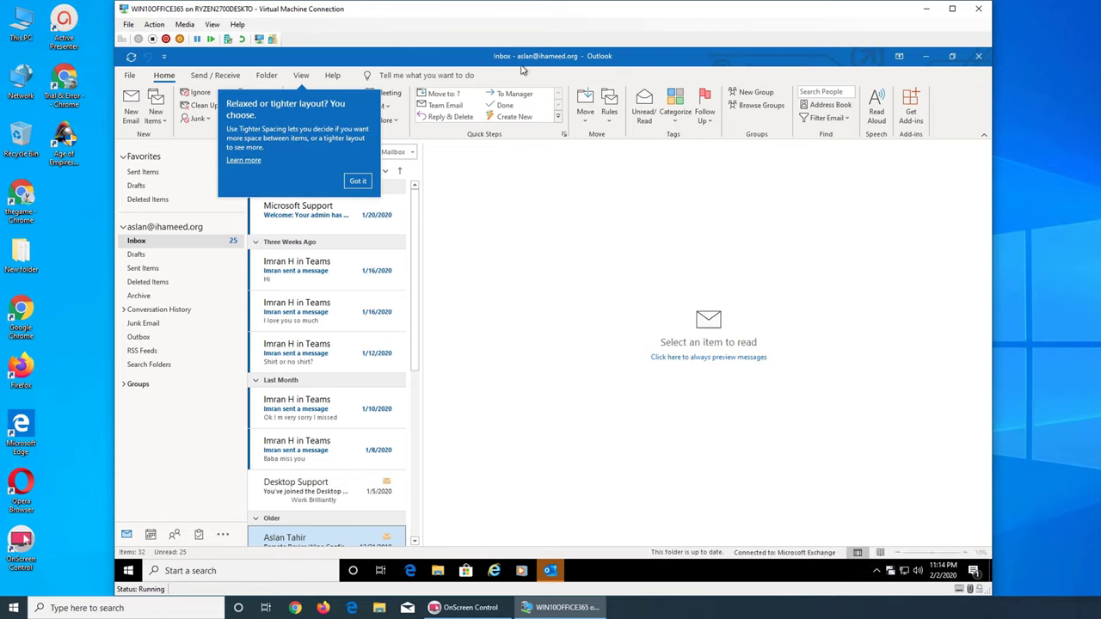
left_click(352, 184)
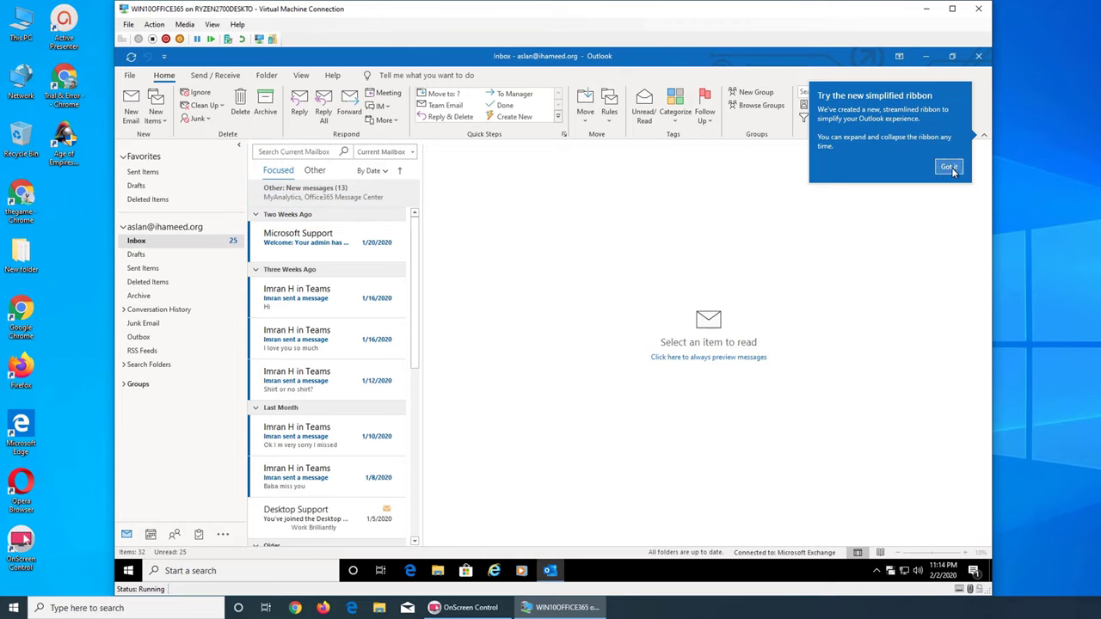
left_click(950, 169)
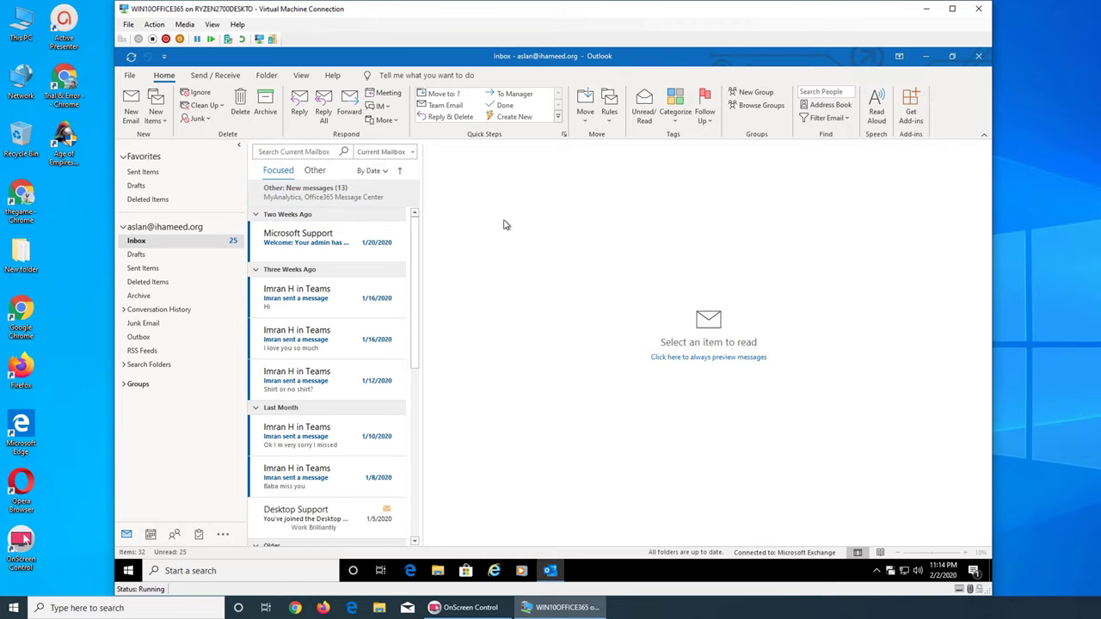
Open the File tab's Account Information after dismissing all overdue reminders, and check the account list
left_click(130, 75)
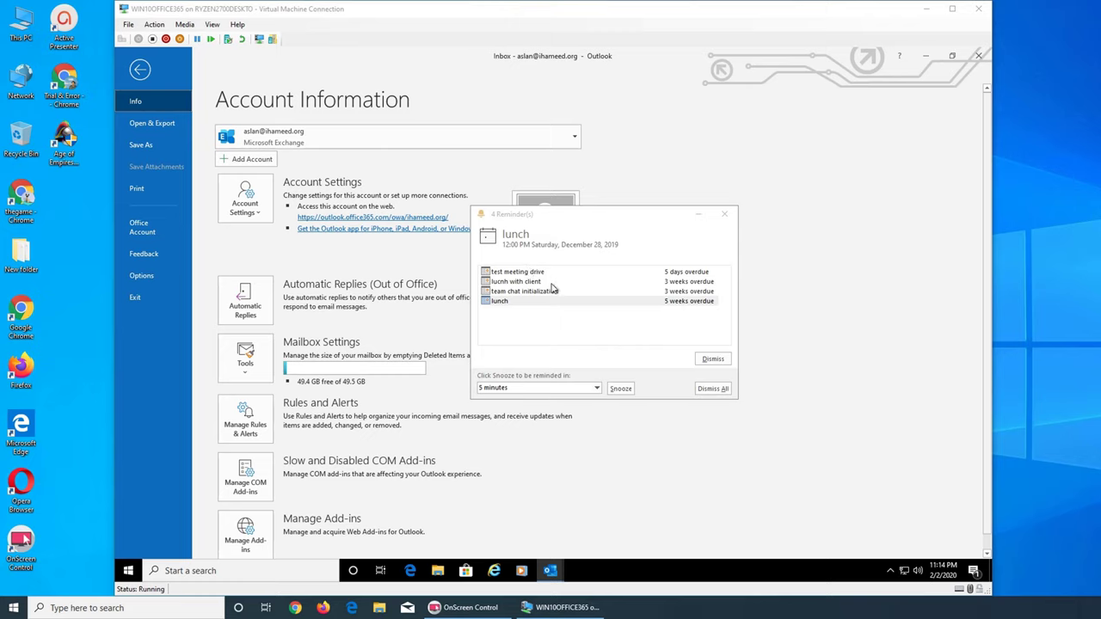
left_click(707, 390)
left_click(598, 332)
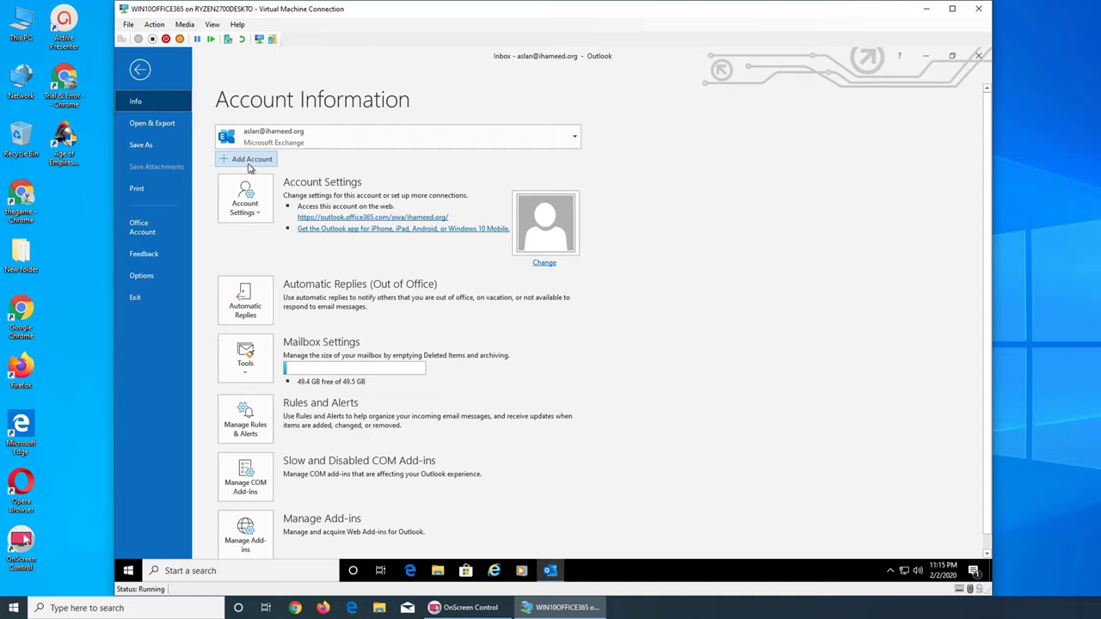
left_click(576, 136)
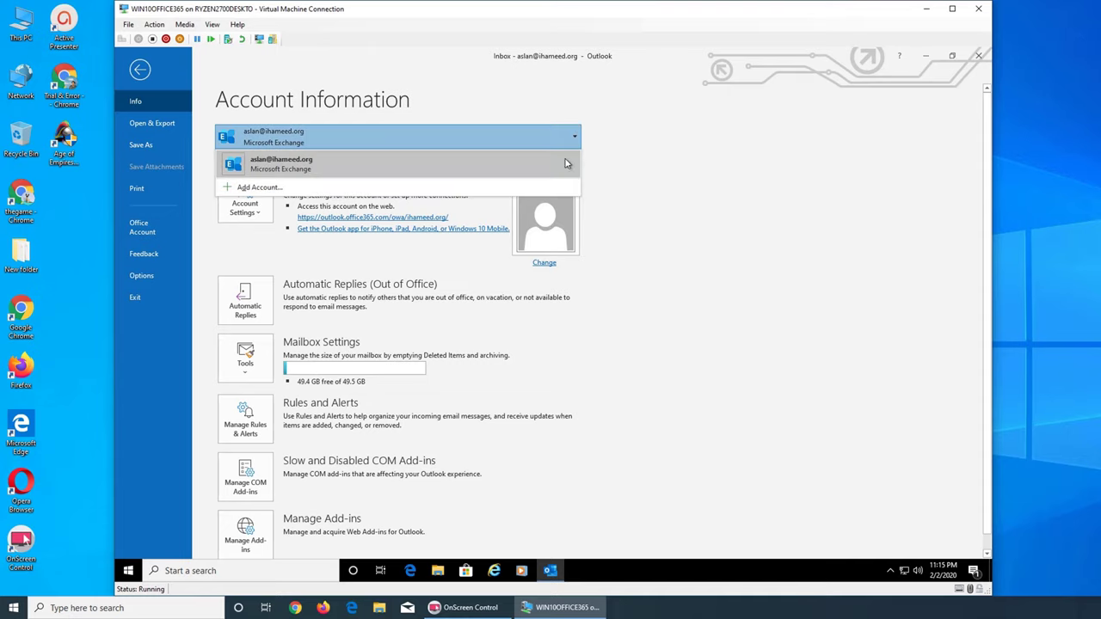
left_click(664, 179)
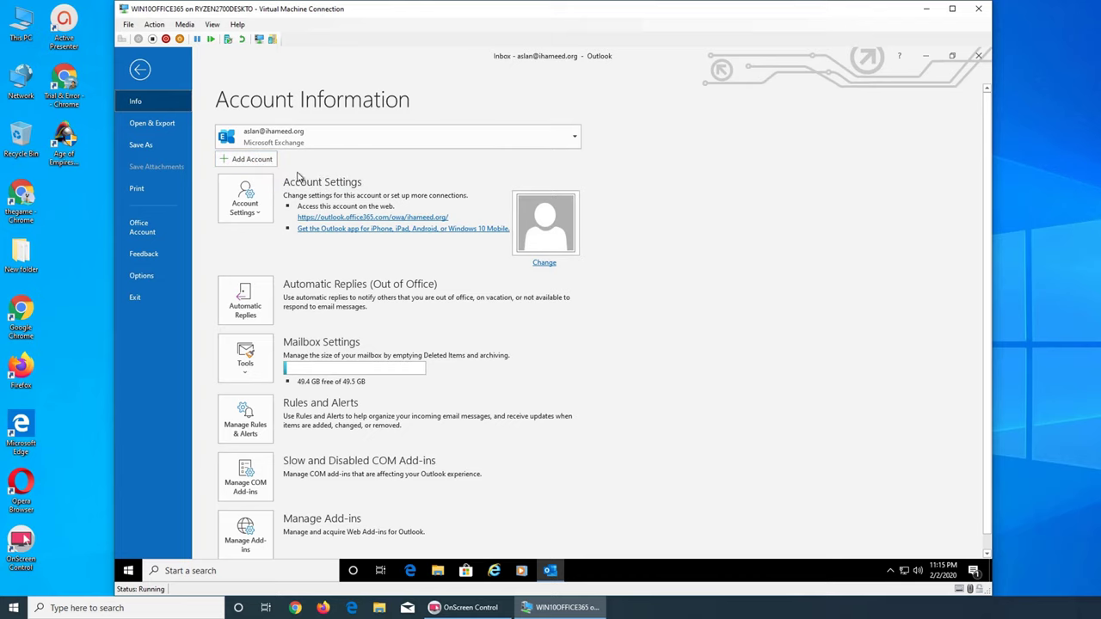
Add a new account using the Spectrum twc.com email address and connect
left_click(239, 163)
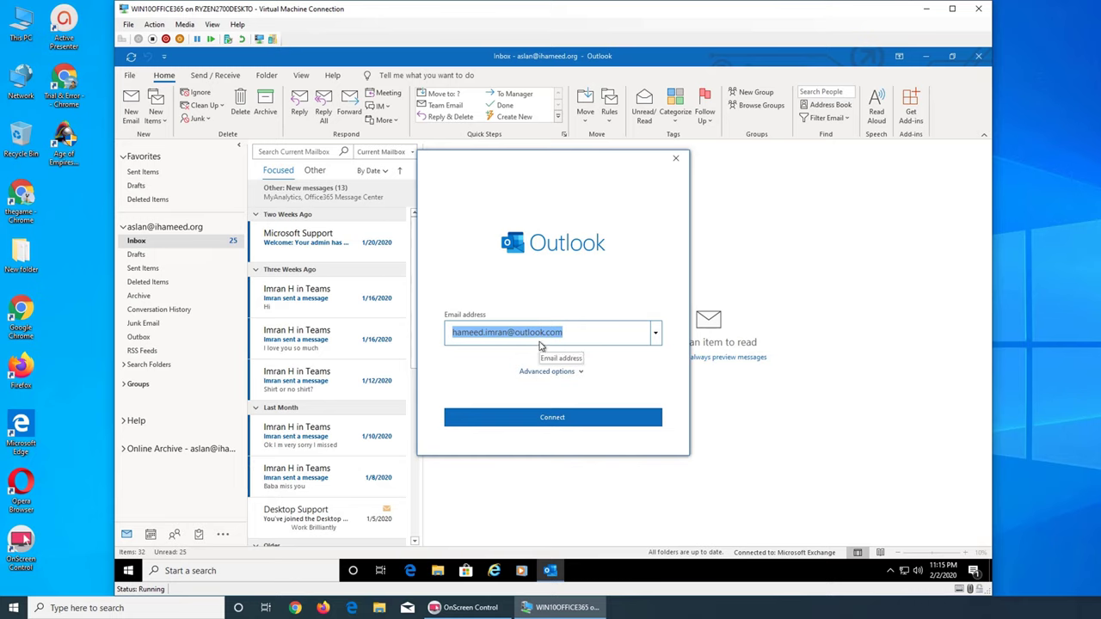
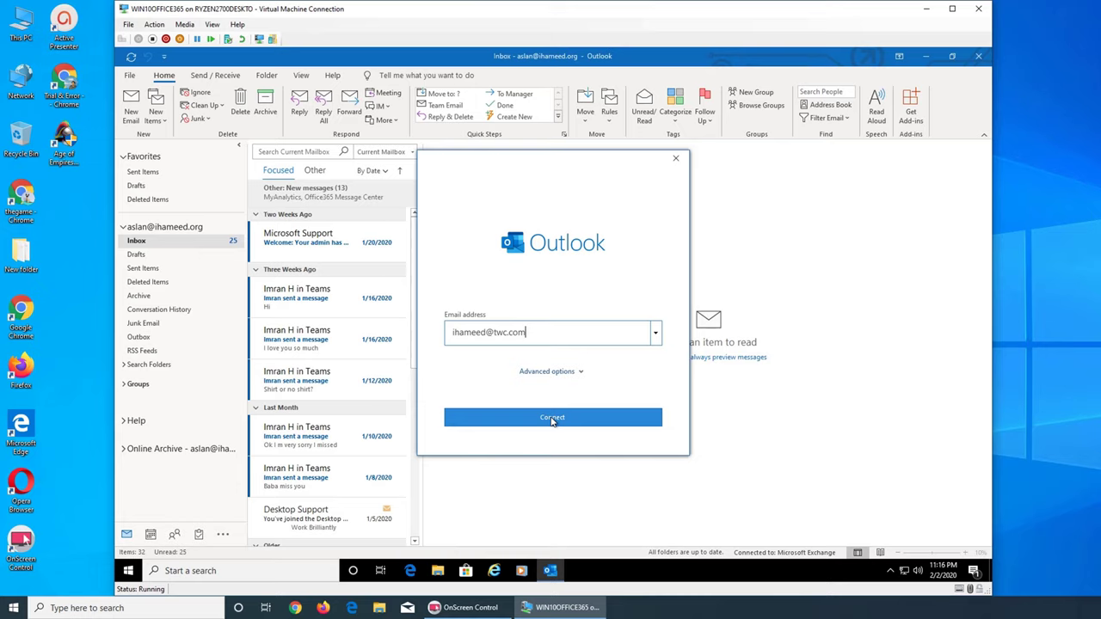
left_click(552, 418)
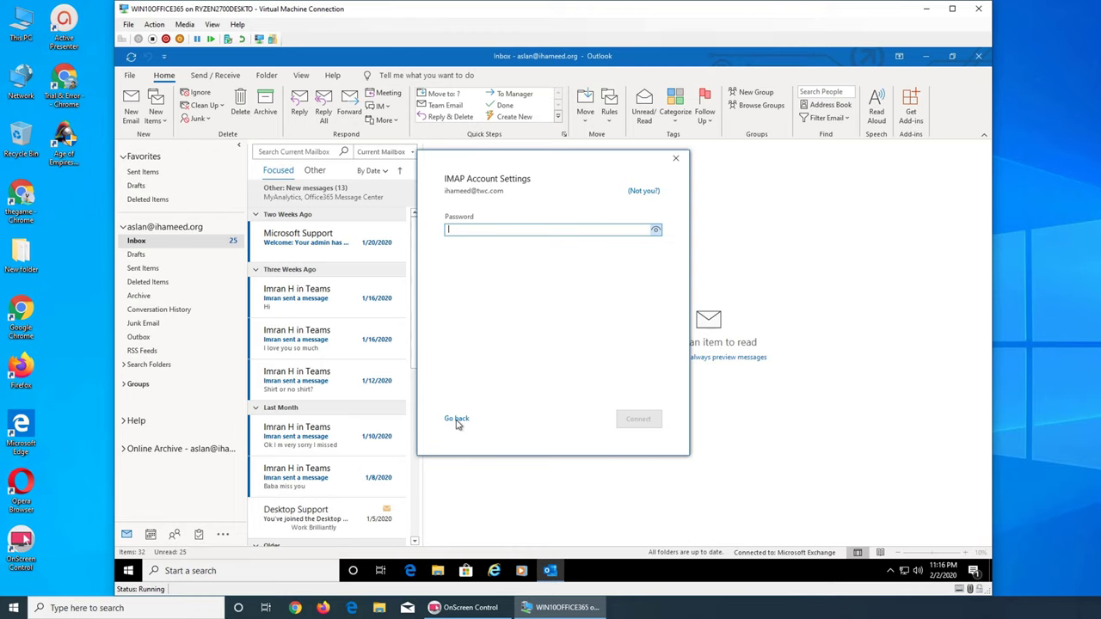
Return to the address screen, toggle Advanced options, and connect with the twc.com address again
left_click(456, 419)
left_click(566, 376)
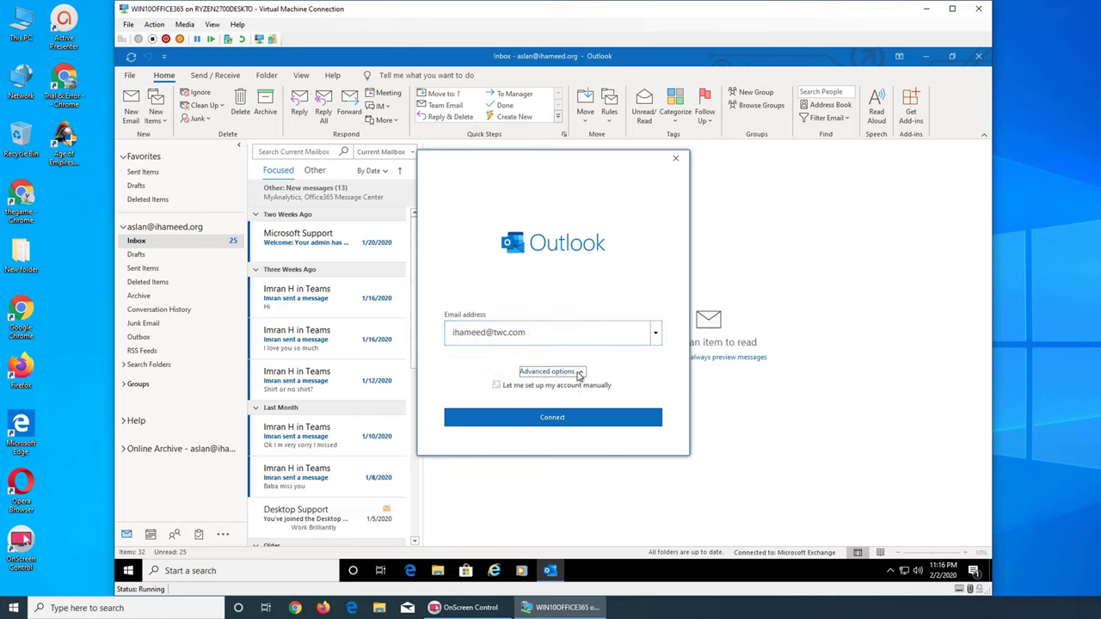
left_click(579, 373)
left_click(561, 418)
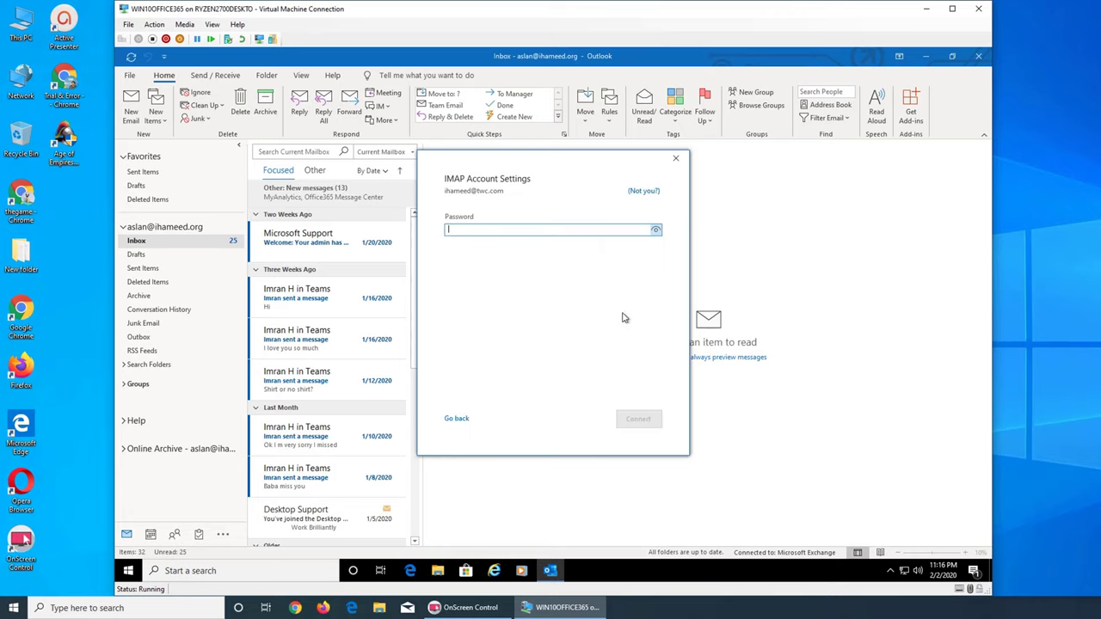
Enter the twc.com account password in IMAP Account Settings, correcting typing mistakes
type("********")
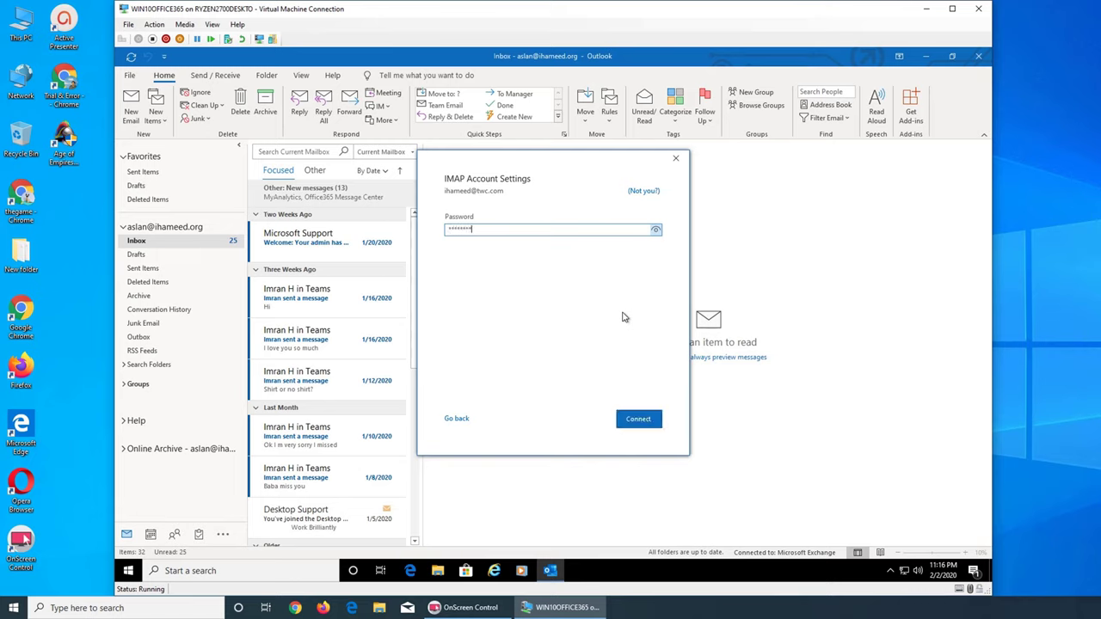
key("BackSpace")
key("BackSpace")
key("BackSpace")
key("BackSpace")
key("BackSpace")
key("BackSpace")
key("BackSpace")
key("BackSpace")
type("**********")
key("BackSpace")
key("BackSpace")
key("BackSpace")
key("BackSpace")
key("BackSpace")
key("BackSpace")
key("BackSpace")
key("BackSpace")
key("BackSpace")
key("BackSpace")
type("*********")
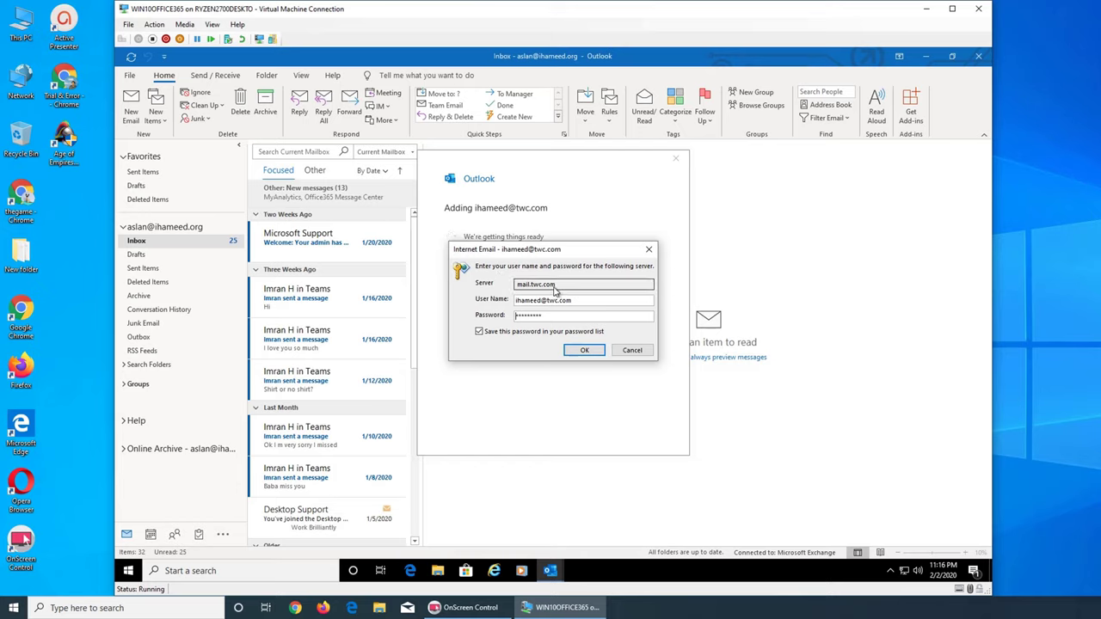
Confirm the mail.twc.com server credentials twice until the IMAP account is added
left_click(582, 351)
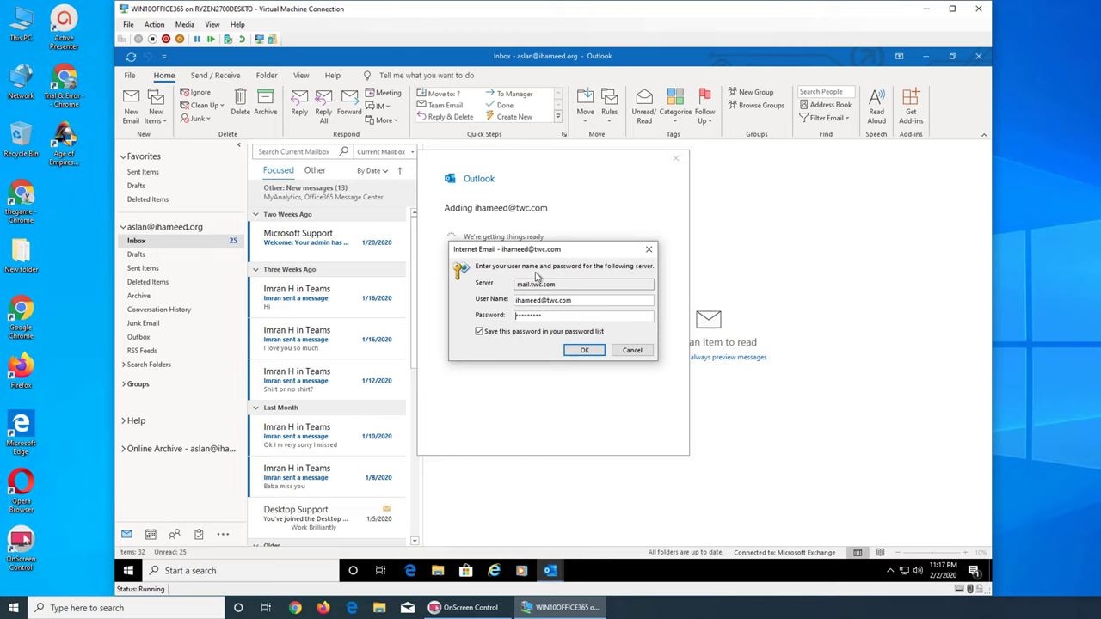
double_click(560, 318)
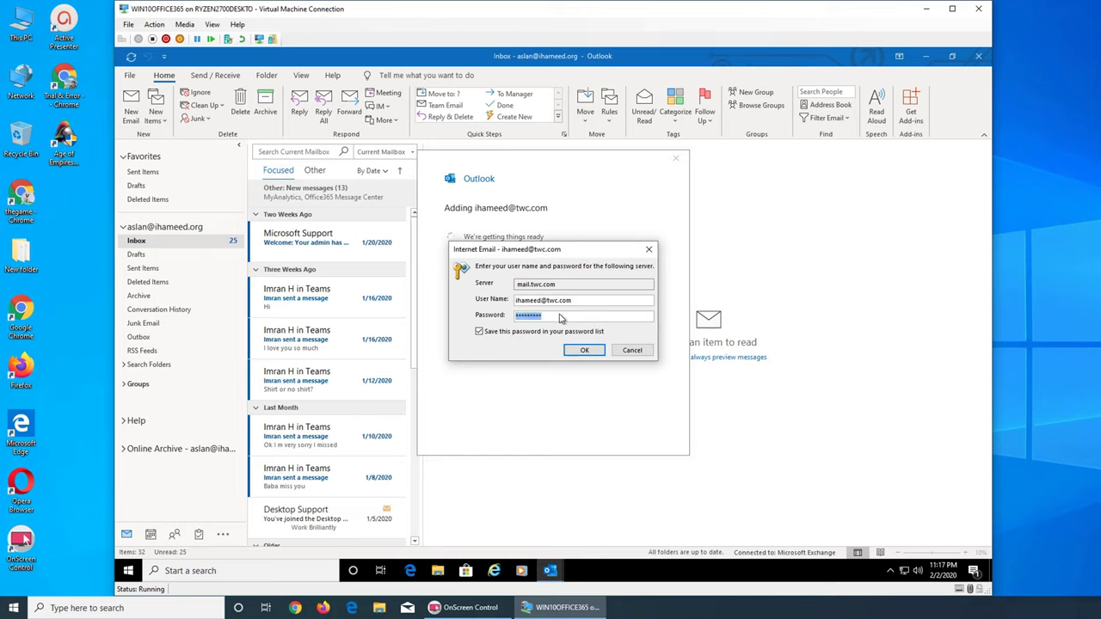
left_click(540, 301)
left_click(585, 351)
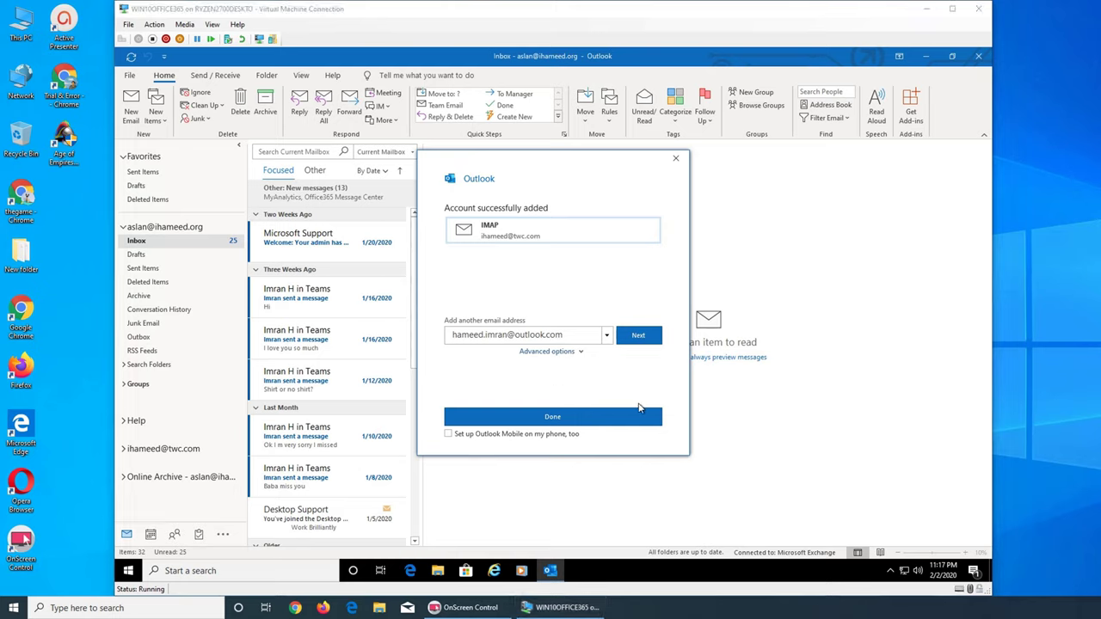
Finish setup, let the 45 inbox messages sync, then collapse and select the twc.com account
left_click(574, 421)
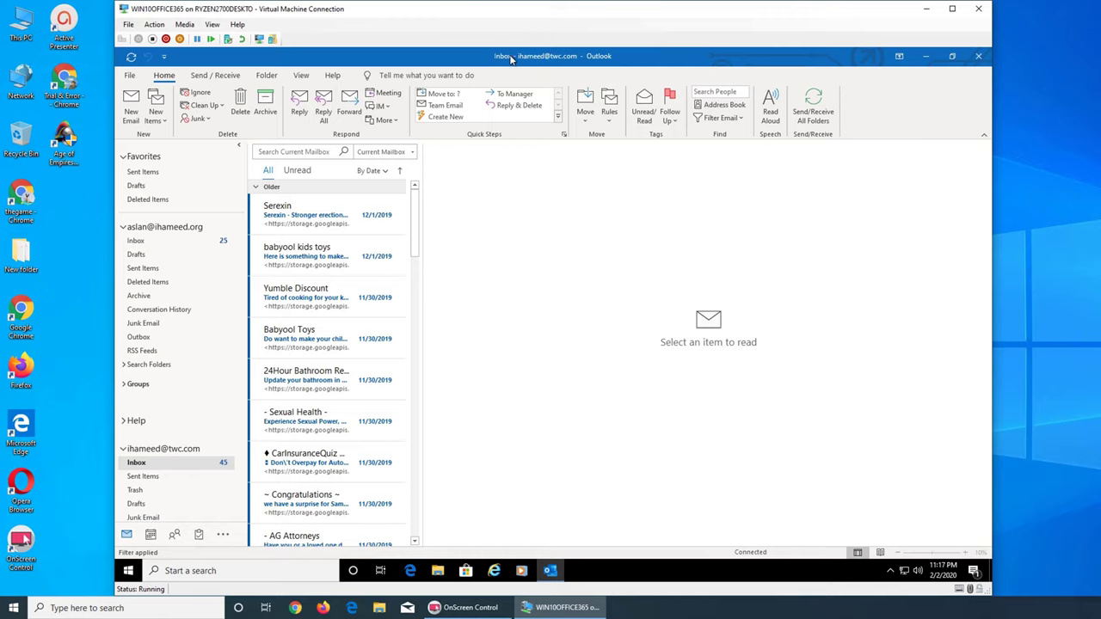
left_click(165, 56)
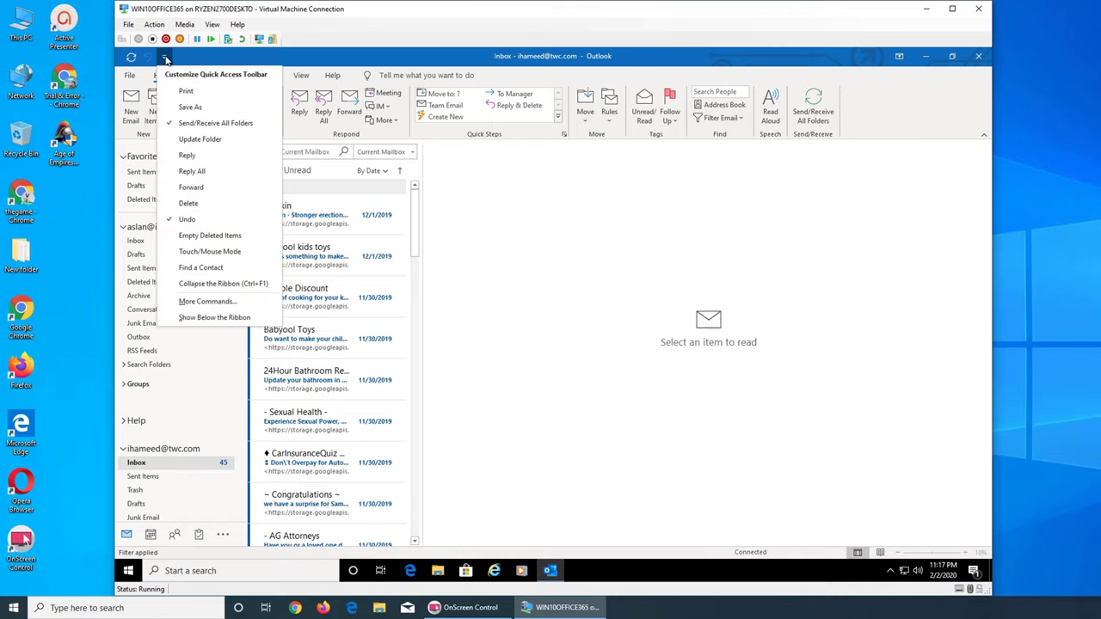
left_click(217, 58)
scroll(172, 361, "down", 3)
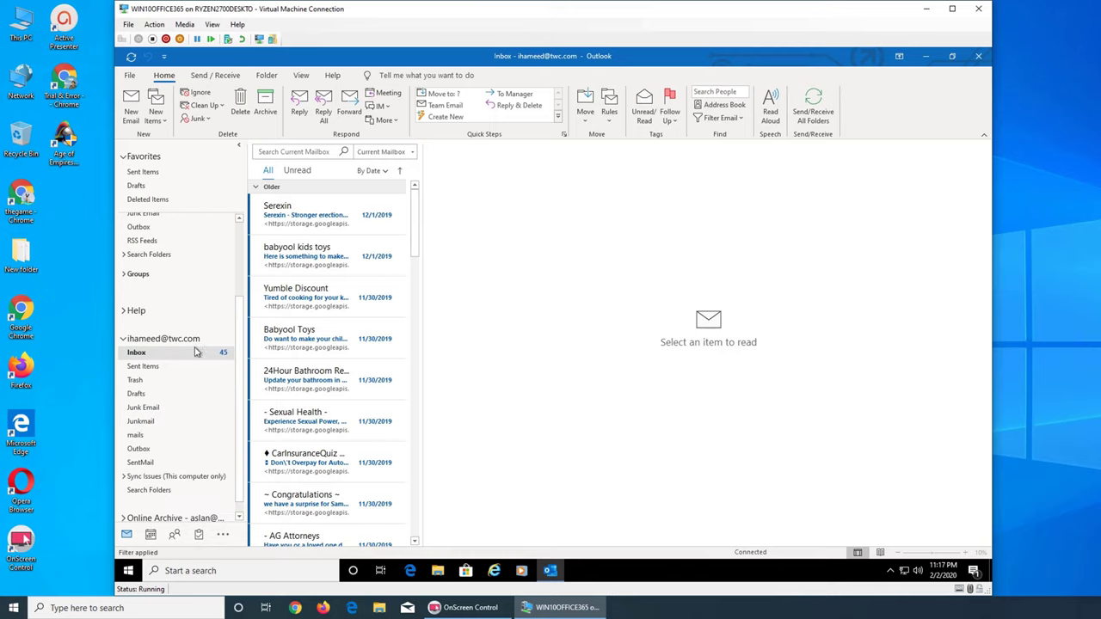
scroll(164, 346, "down", 1)
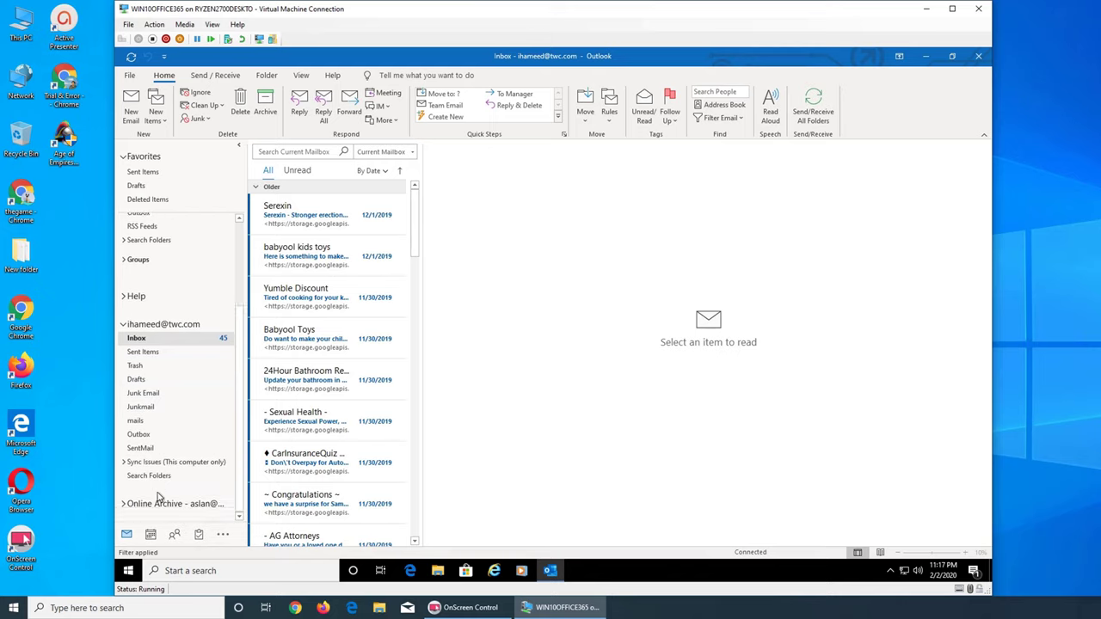
left_click(126, 325)
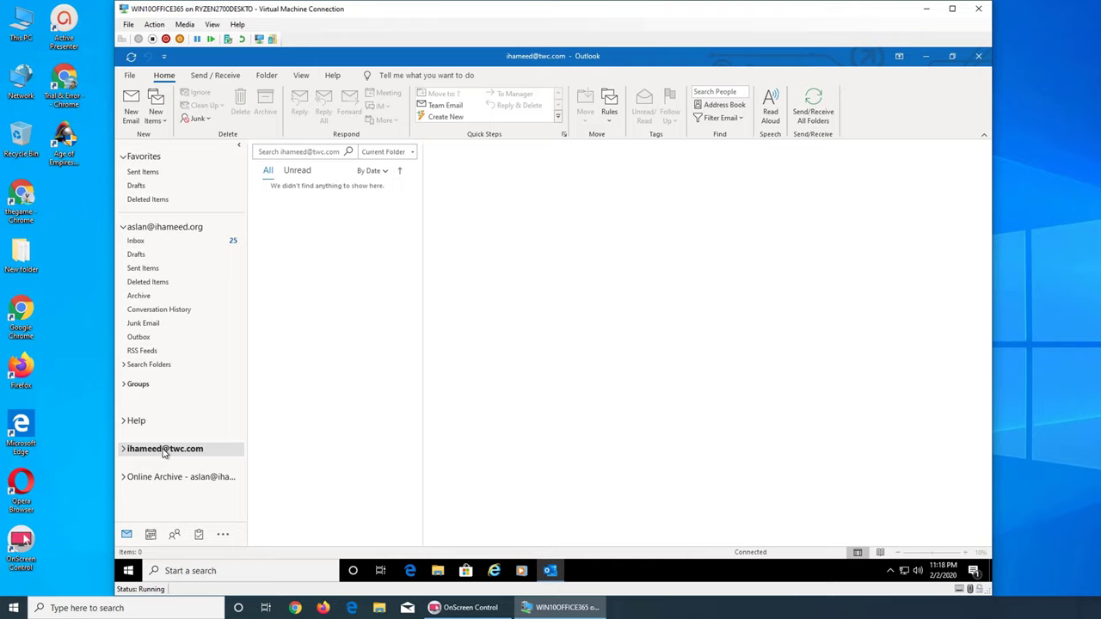
left_click(165, 453)
Open Data File Properties for the twc.com account from its context menu
right_click(176, 454)
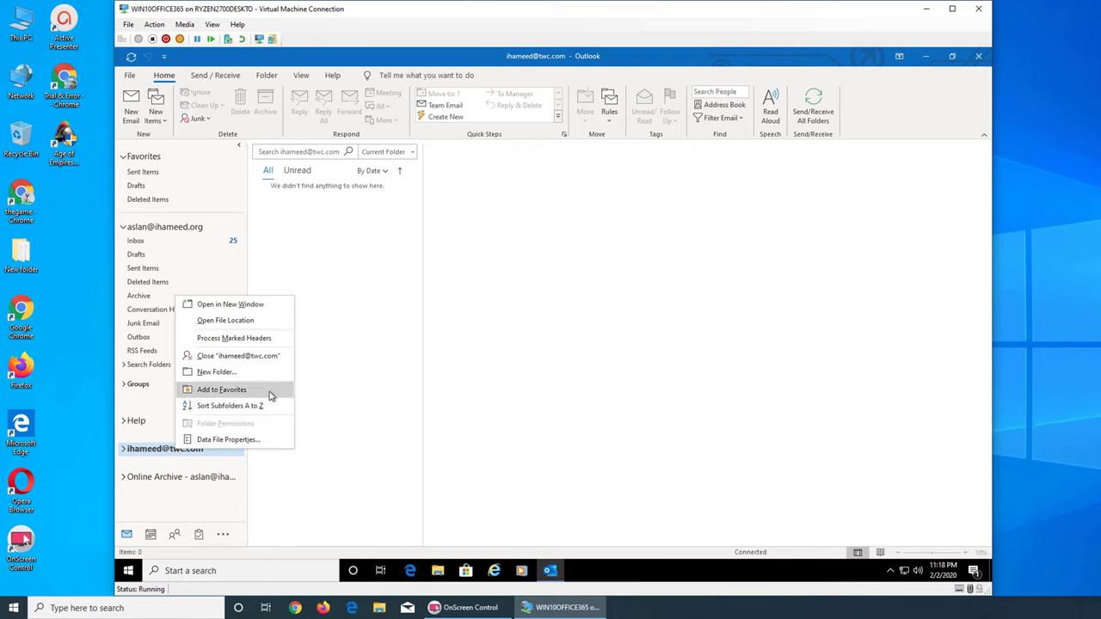
left_click(269, 444)
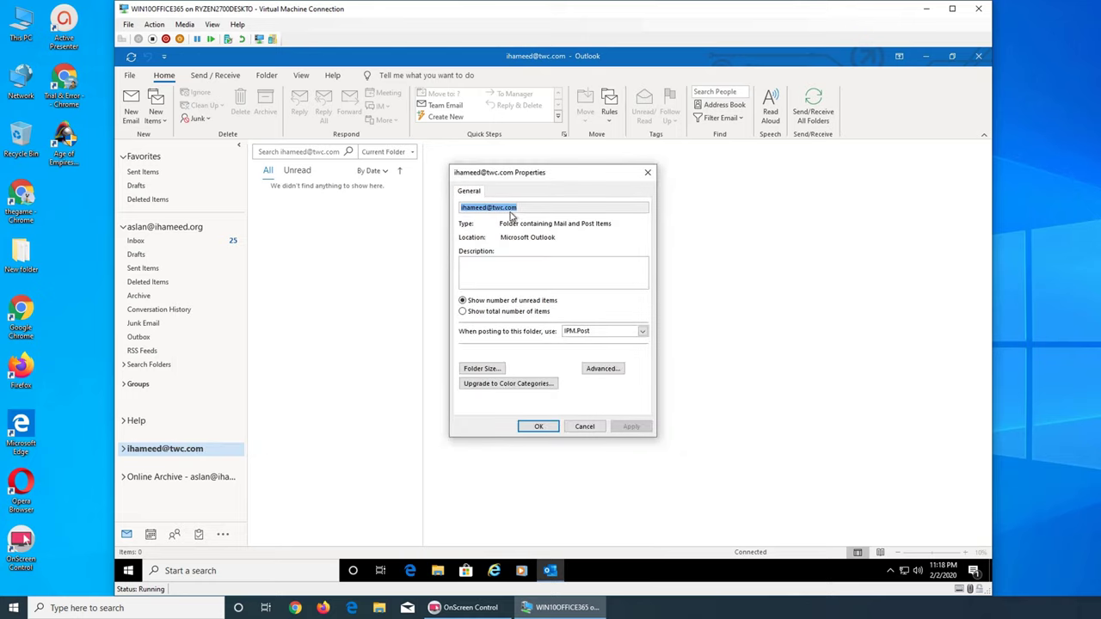
double_click(534, 212)
Close the data file properties and expand the twc.com account's folders
left_click(585, 426)
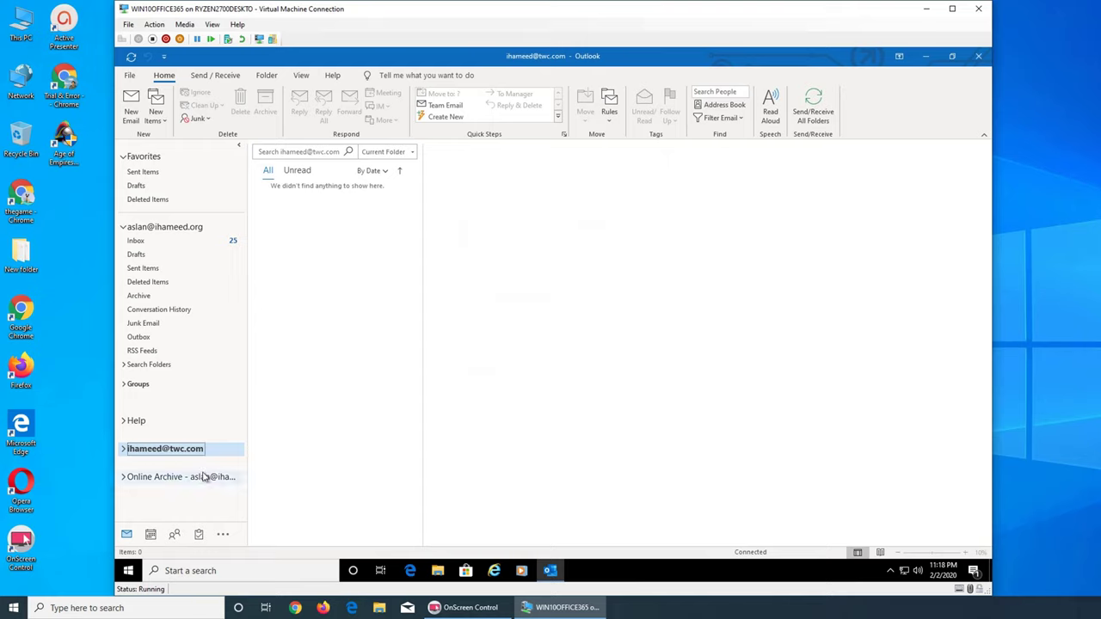
left_click(123, 449)
scroll(155, 452, "down", 1)
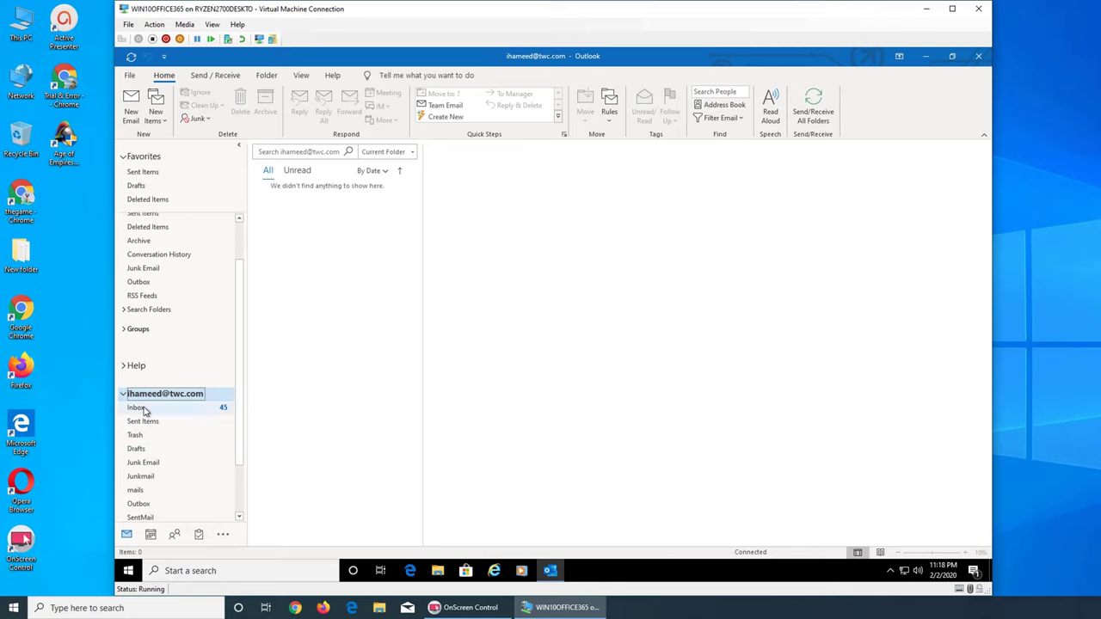
scroll(220, 411, "down", 1)
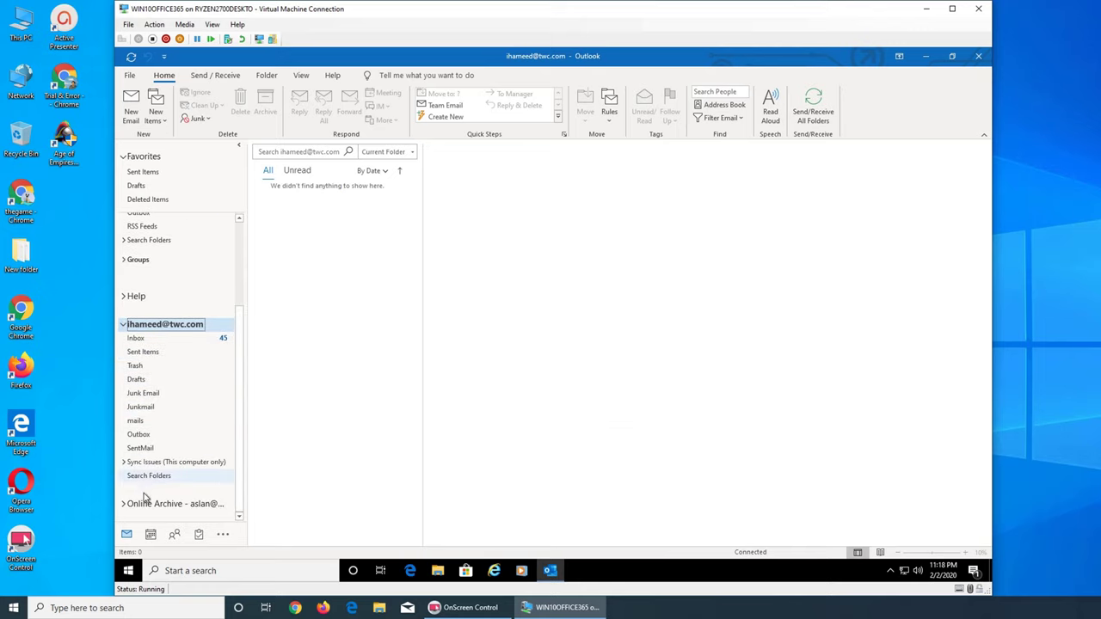
scroll(222, 394, "down", 1)
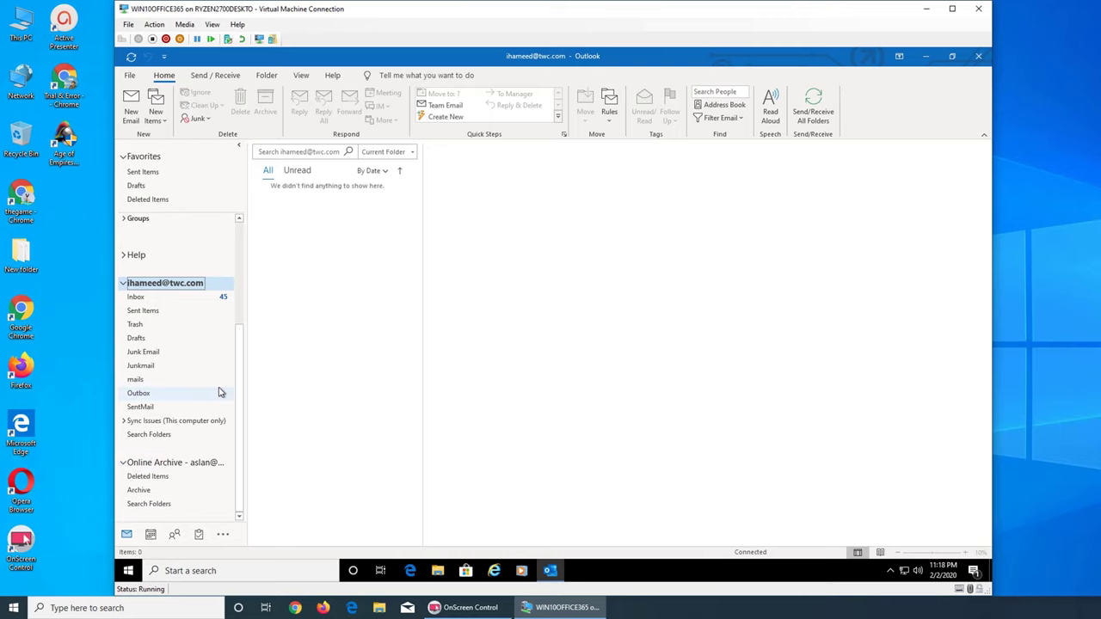
Collapse the Online Archive and Exchange account folders, then select the twc.com mailbox
left_click(172, 465)
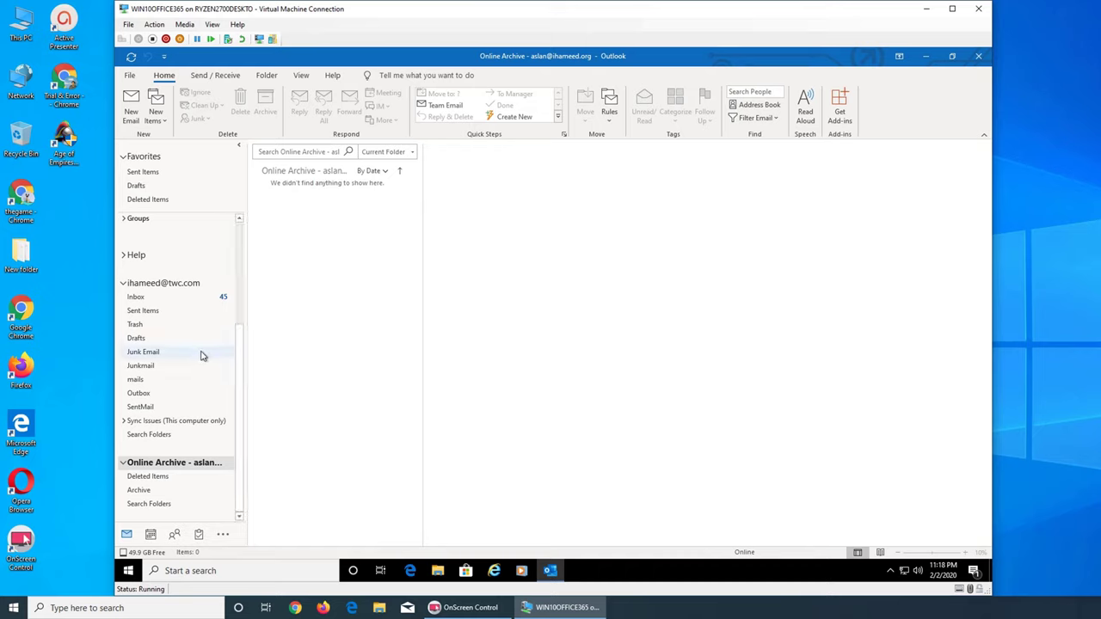
scroll(202, 355, "up", 4)
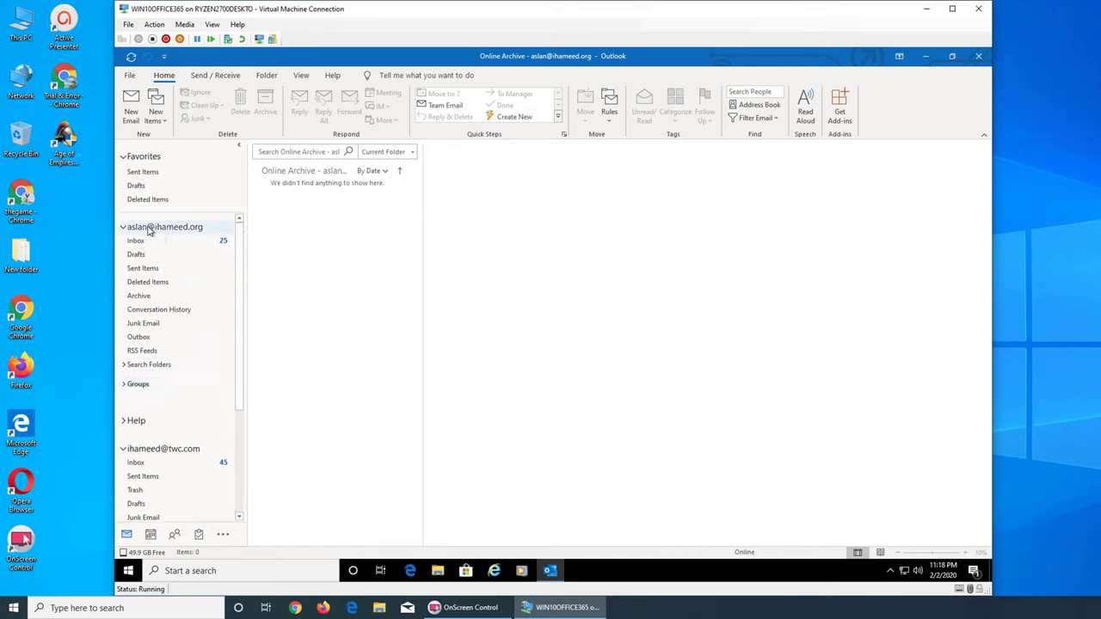
scroll(242, 393, "down", 4)
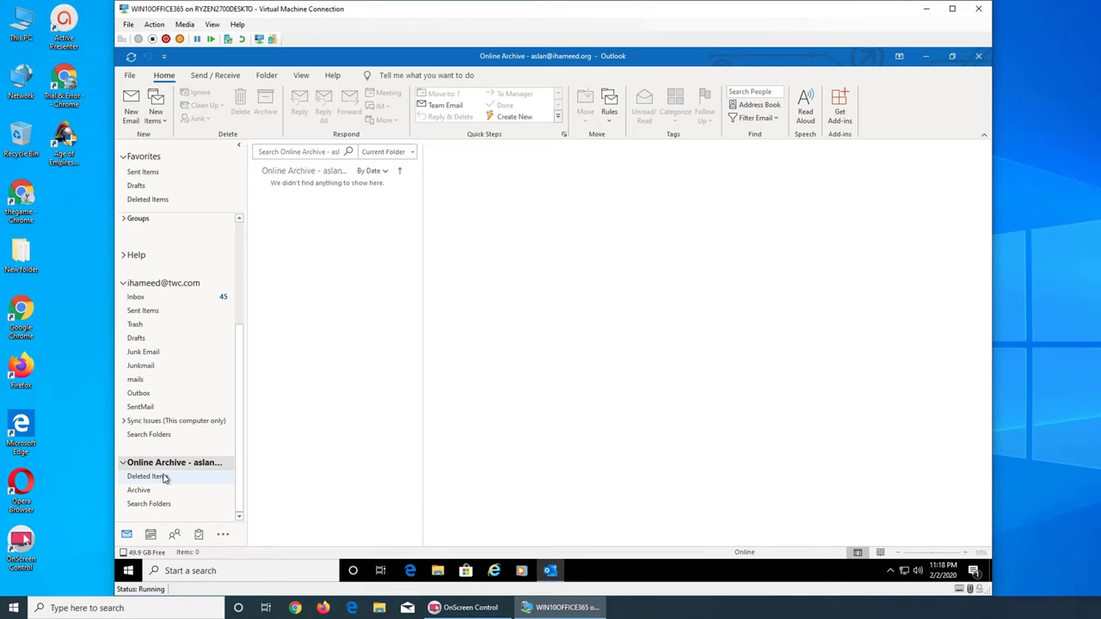
left_click(125, 464)
scroll(213, 300, "up", 4)
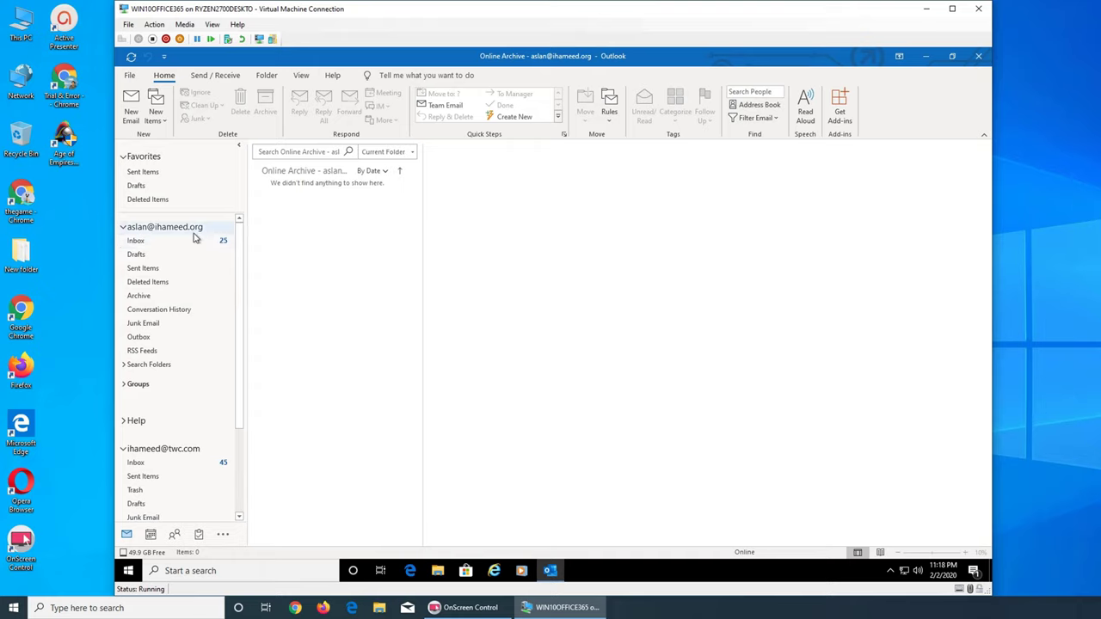
left_click(124, 228)
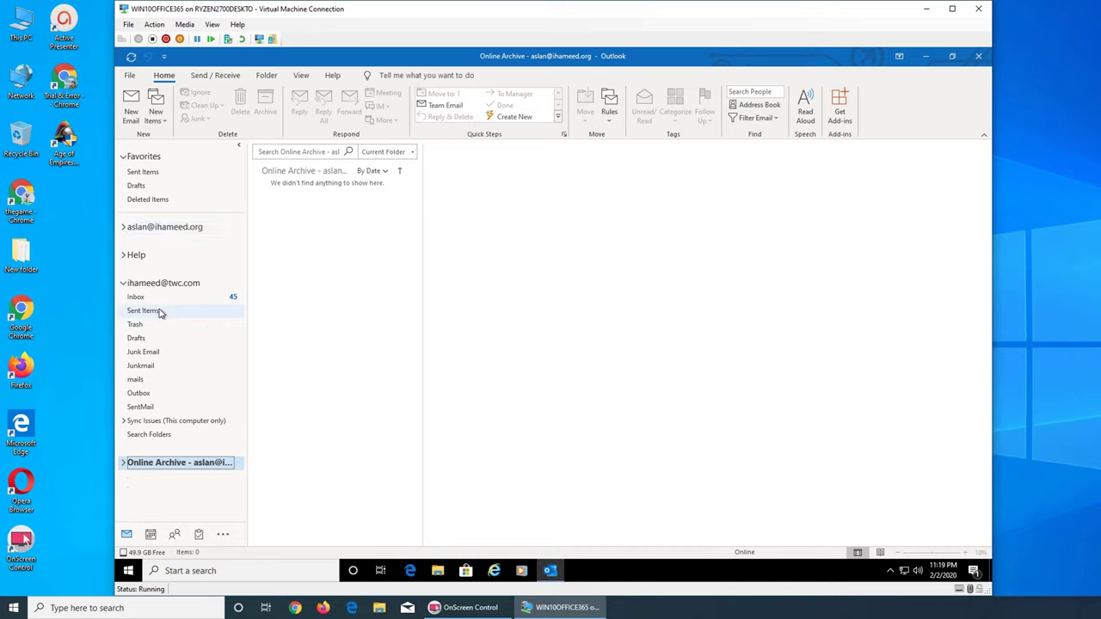
left_click(153, 284)
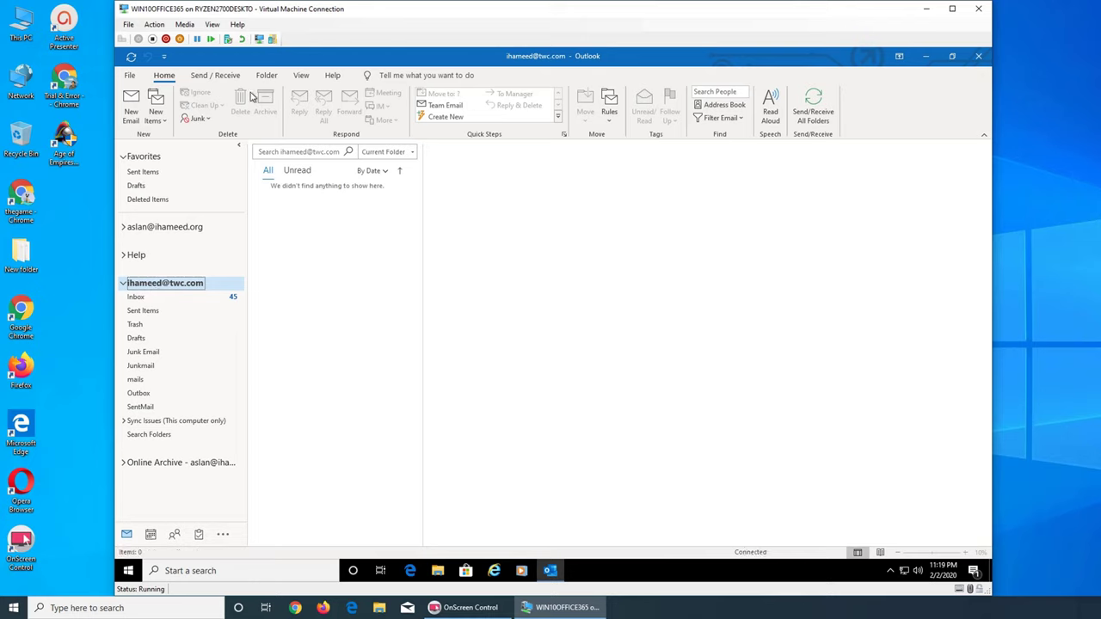
Open the twc.com Inbox, scroll to the top, and read the newest Serexin message
left_click(160, 299)
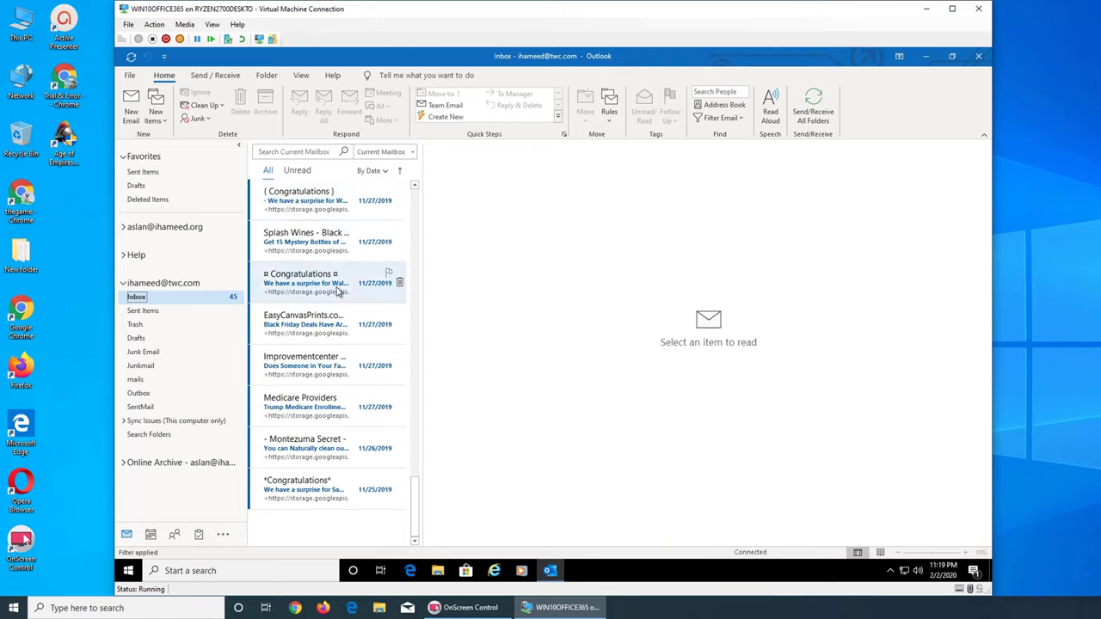
scroll(347, 304, "up", 5)
scroll(346, 304, "up", 5)
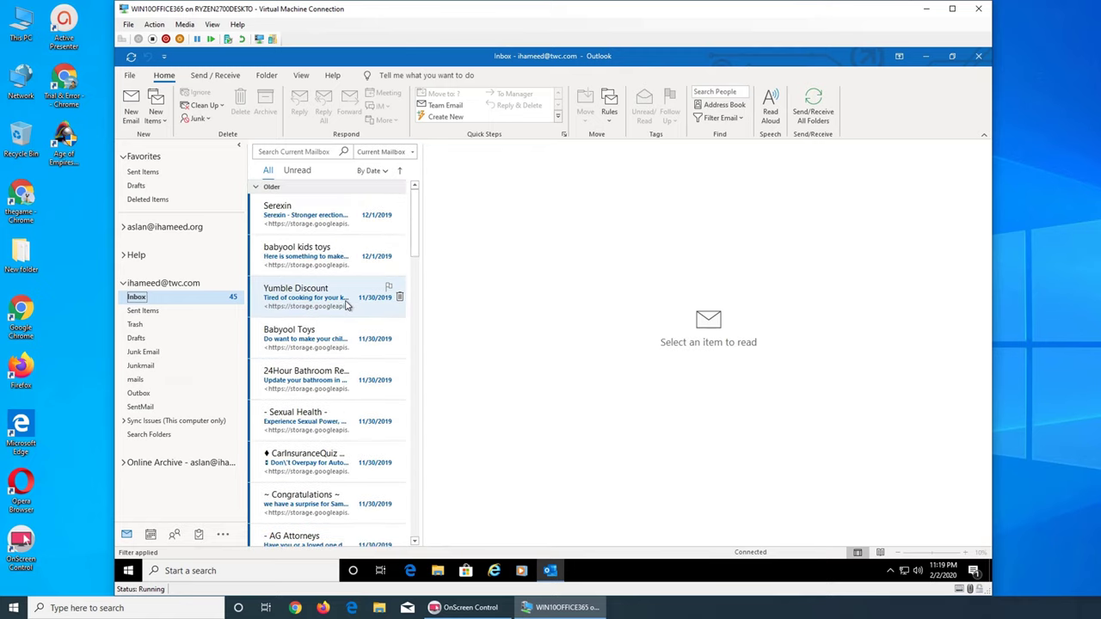
left_click(319, 212)
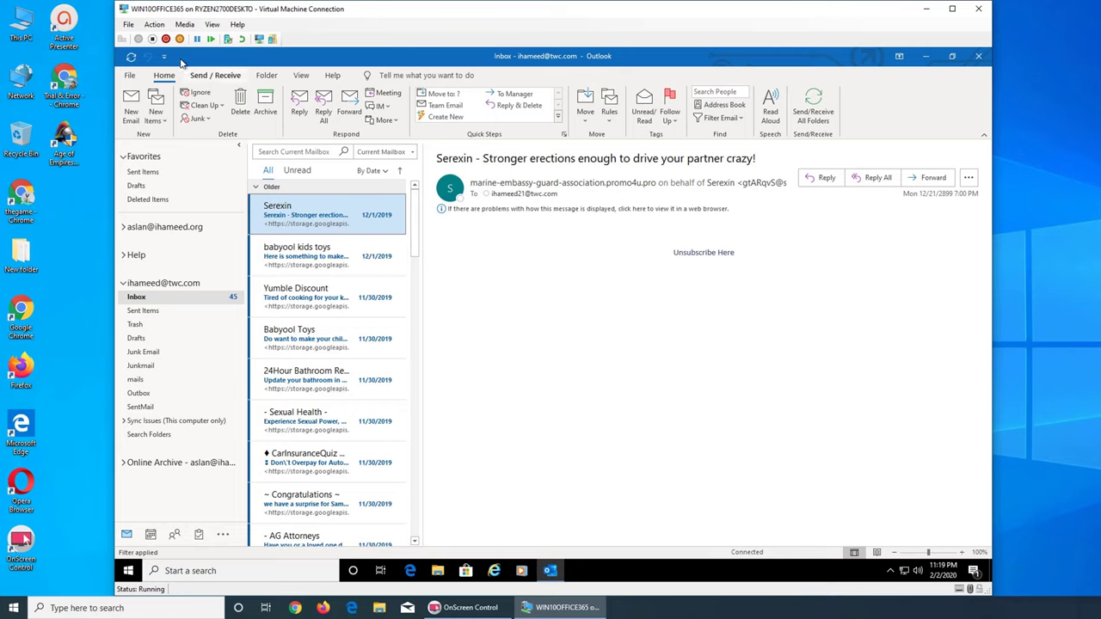
On the File info page, keep the twc.com account selected and open the Account Settings menu
left_click(130, 76)
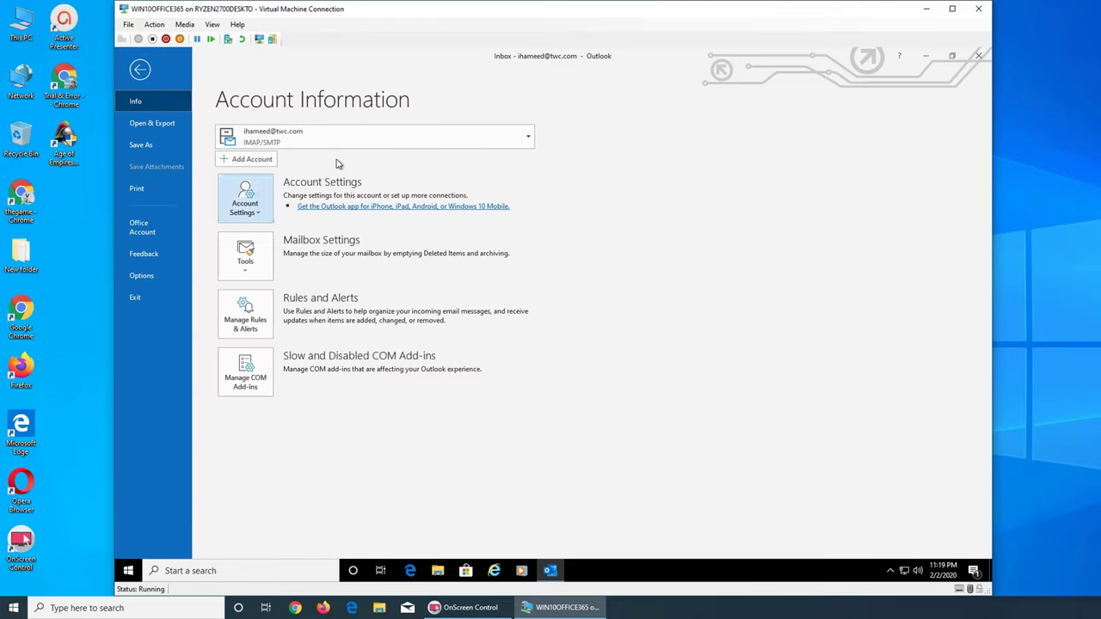
left_click(484, 143)
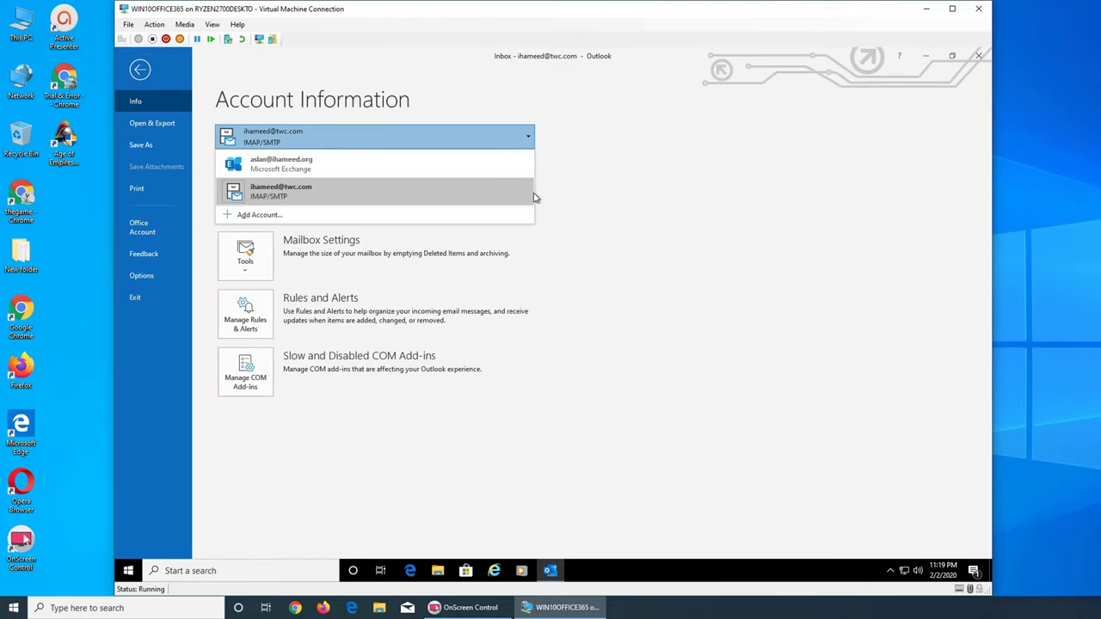
left_click(692, 245)
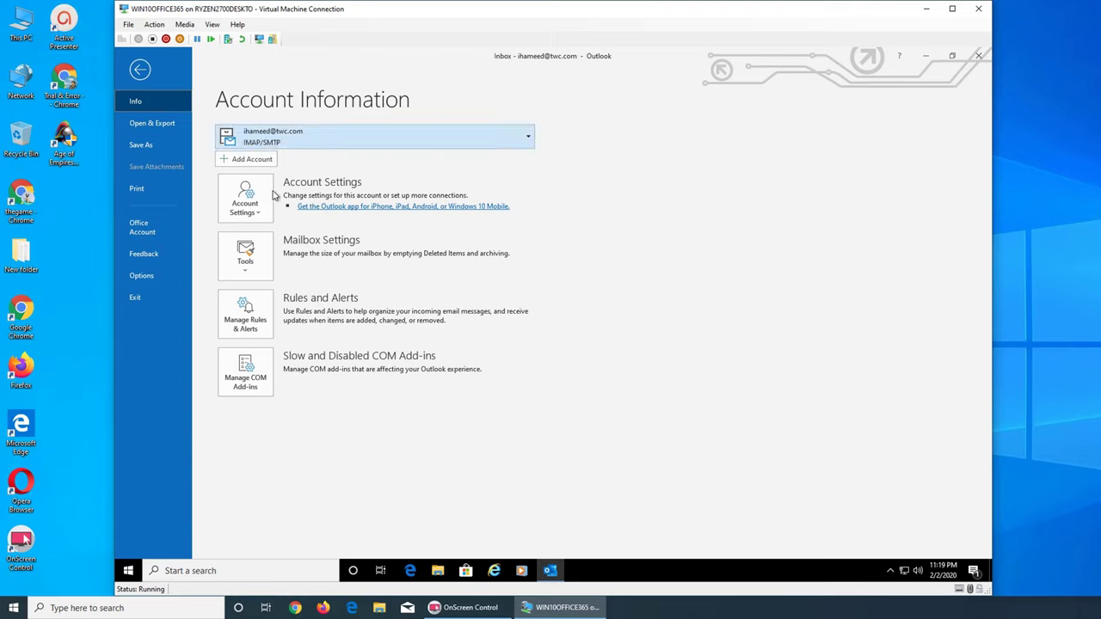
left_click(244, 204)
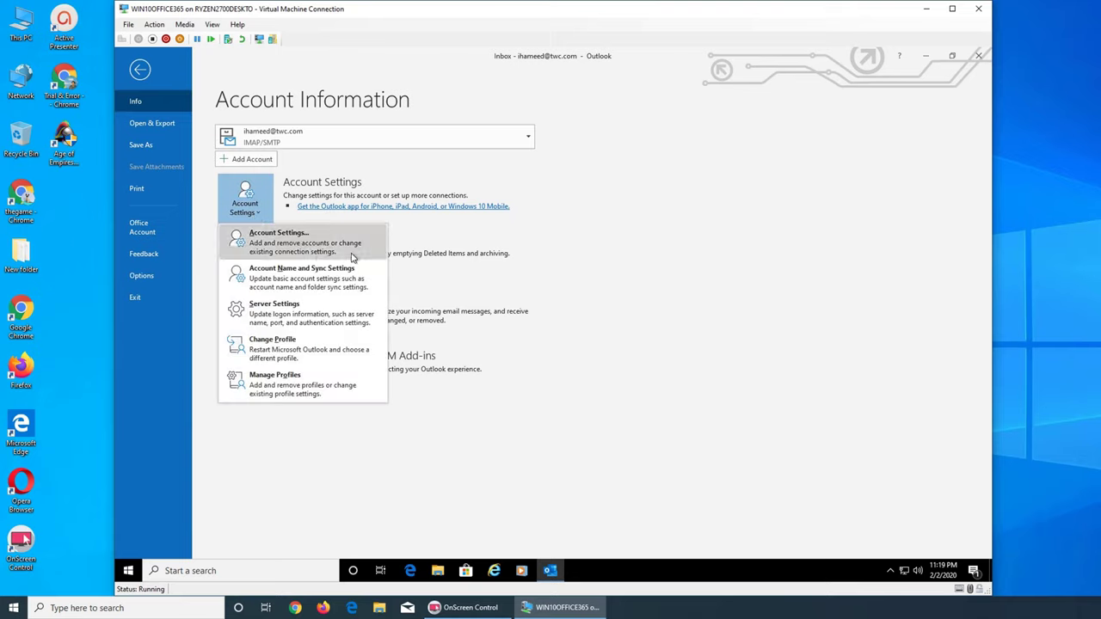
left_click(722, 269)
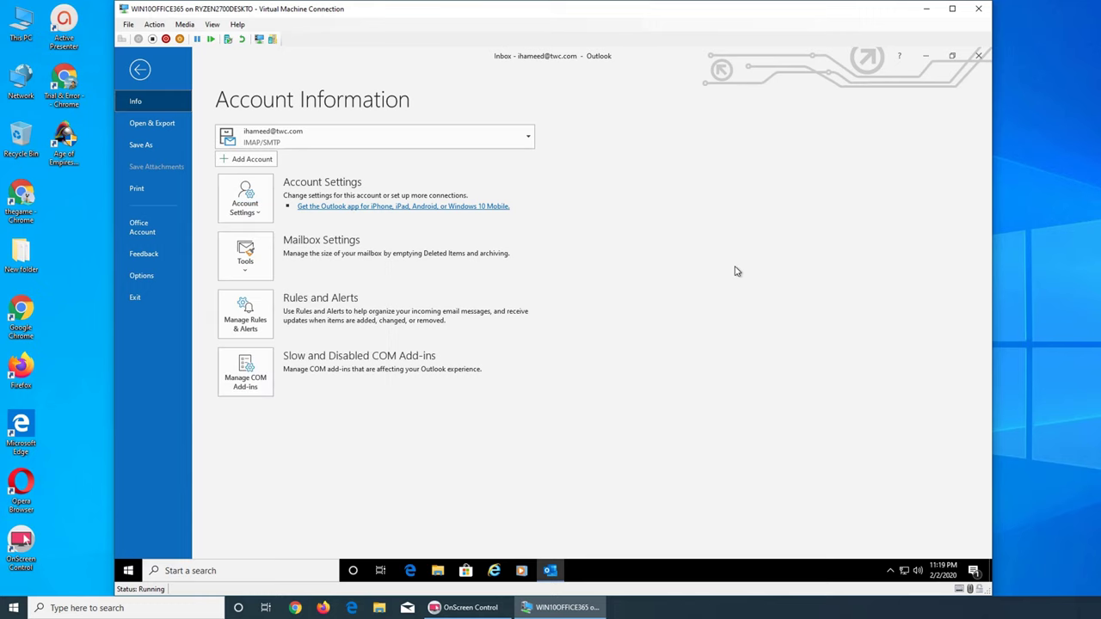
left_click(248, 203)
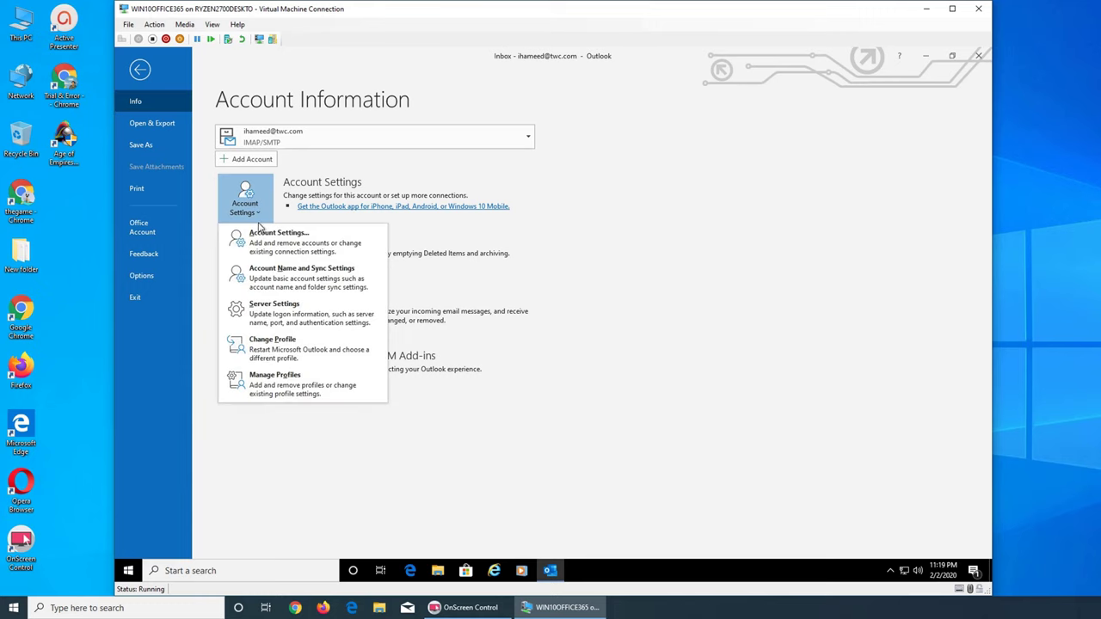
Open Account Settings, check the twc.com and Exchange accounts' data file locations, then close the dialog
left_click(297, 251)
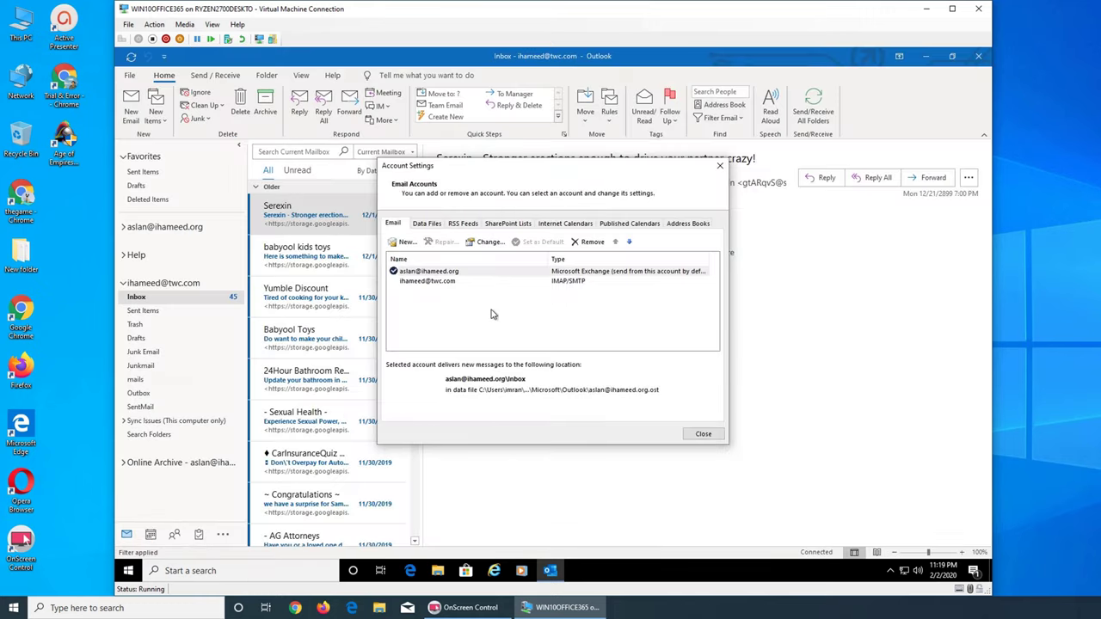
left_click(566, 291)
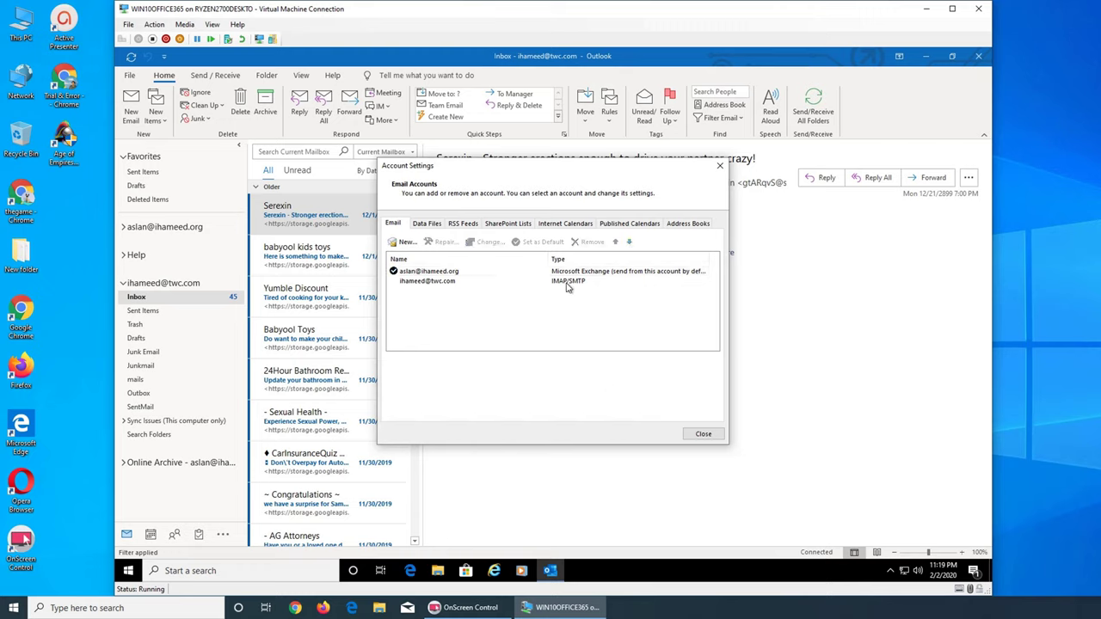
left_click(566, 285)
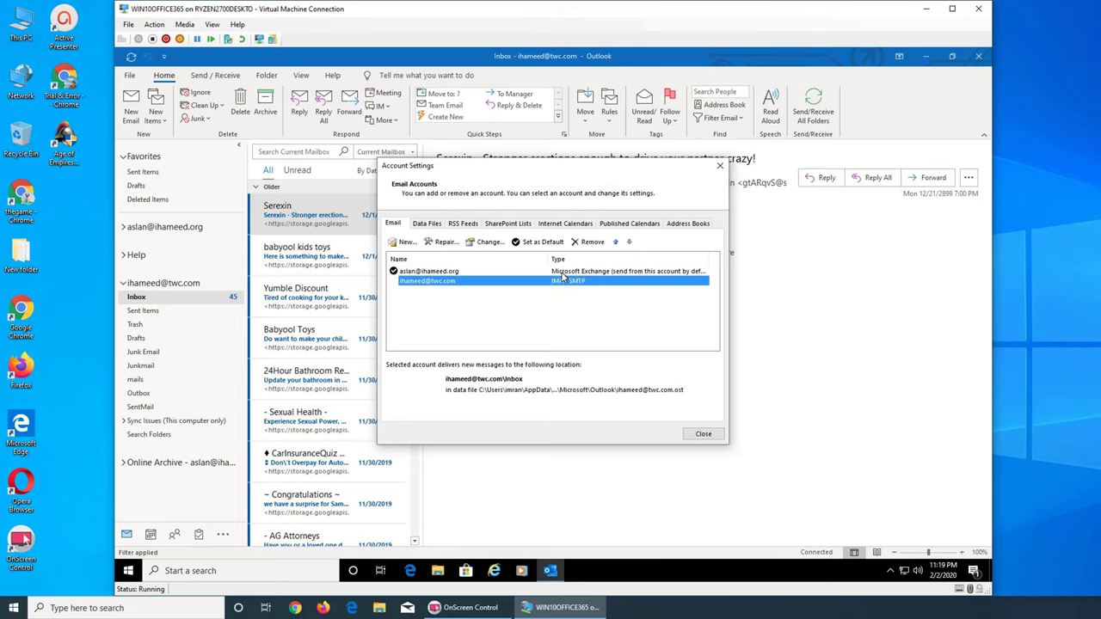
left_click(564, 272)
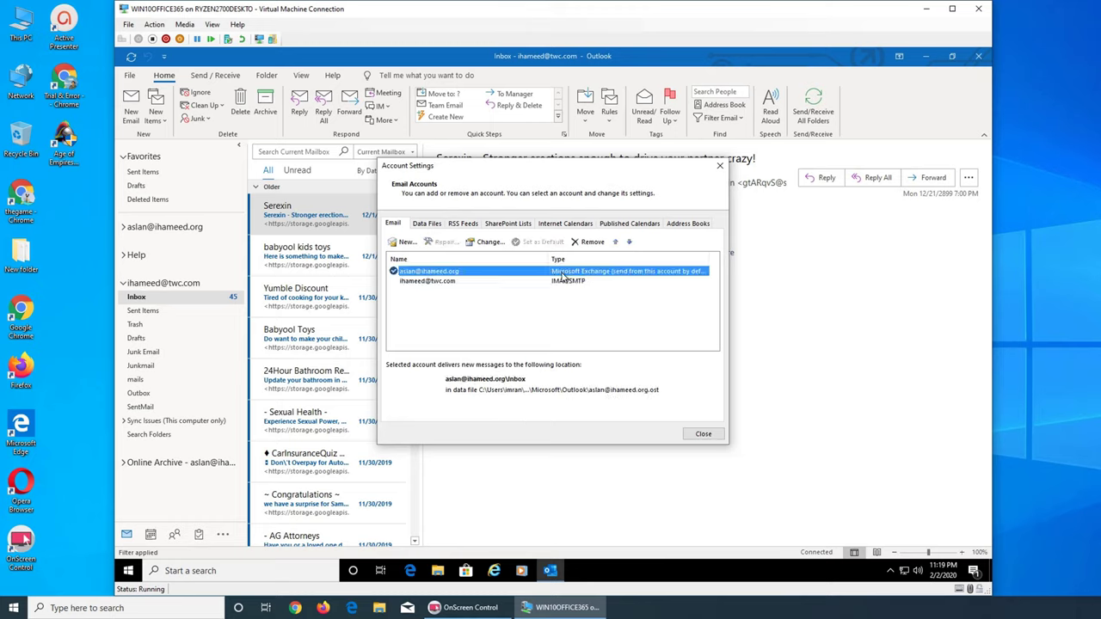
left_click(558, 290)
left_click(560, 282)
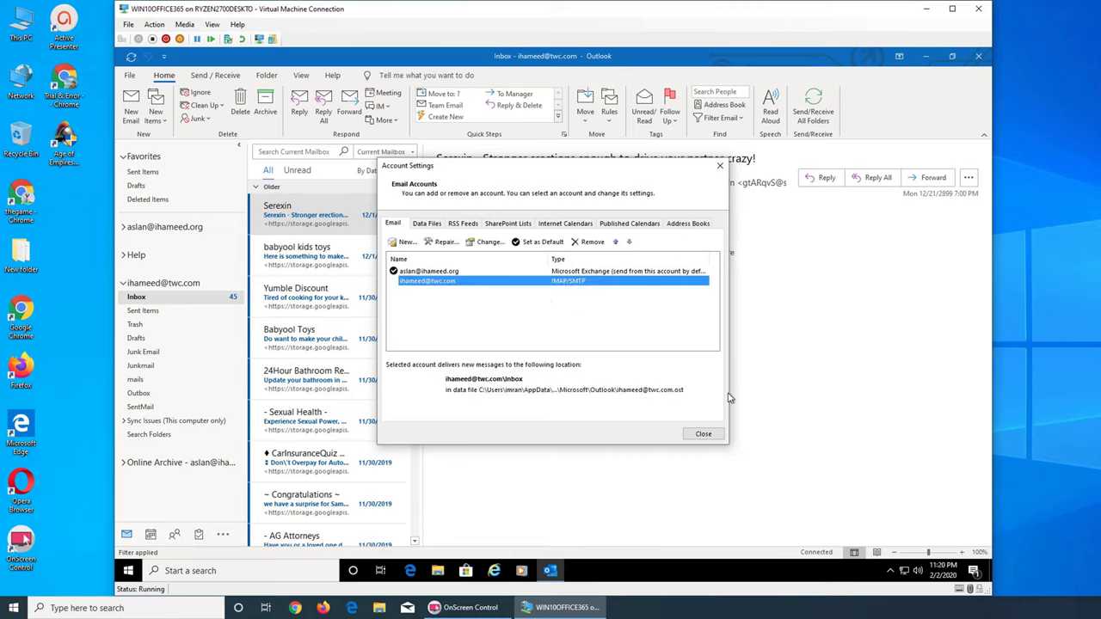
left_click(702, 435)
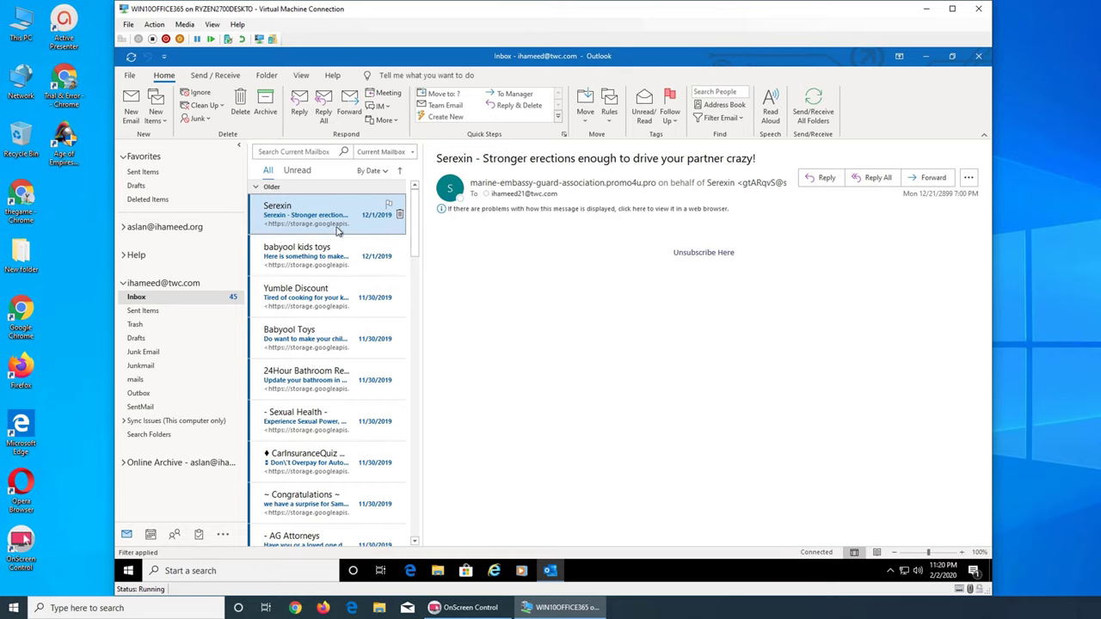
left_click(129, 75)
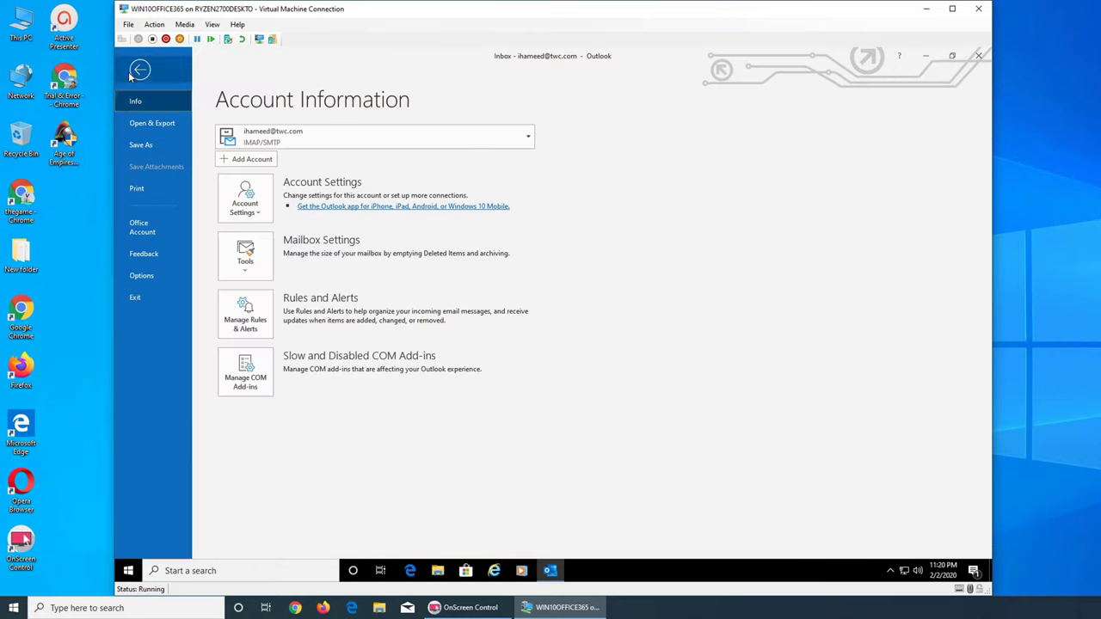
left_click(260, 209)
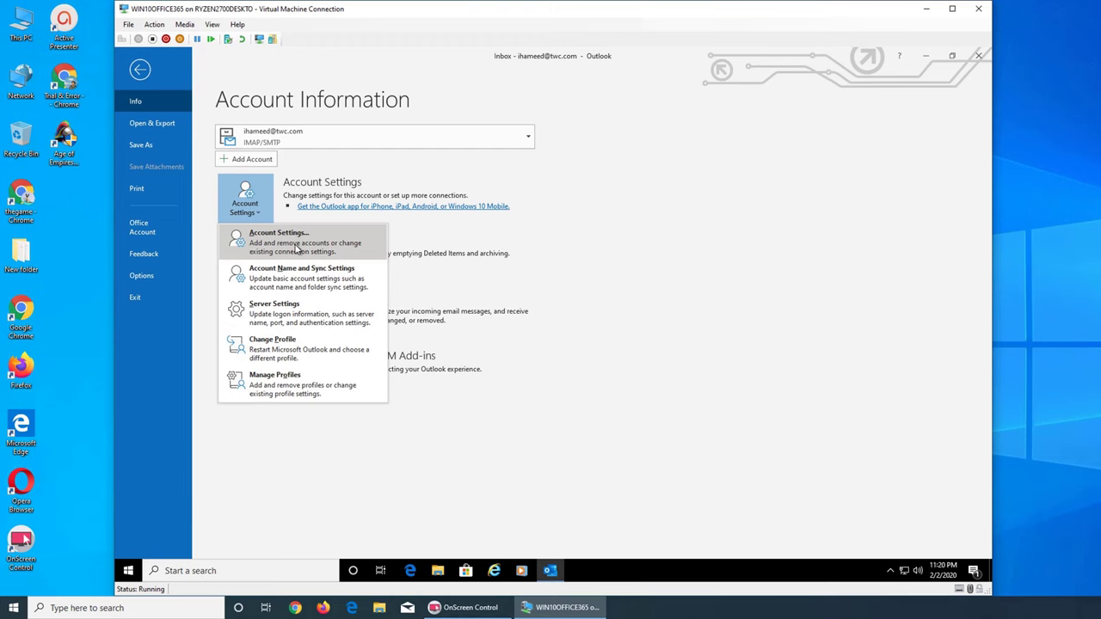
left_click(297, 248)
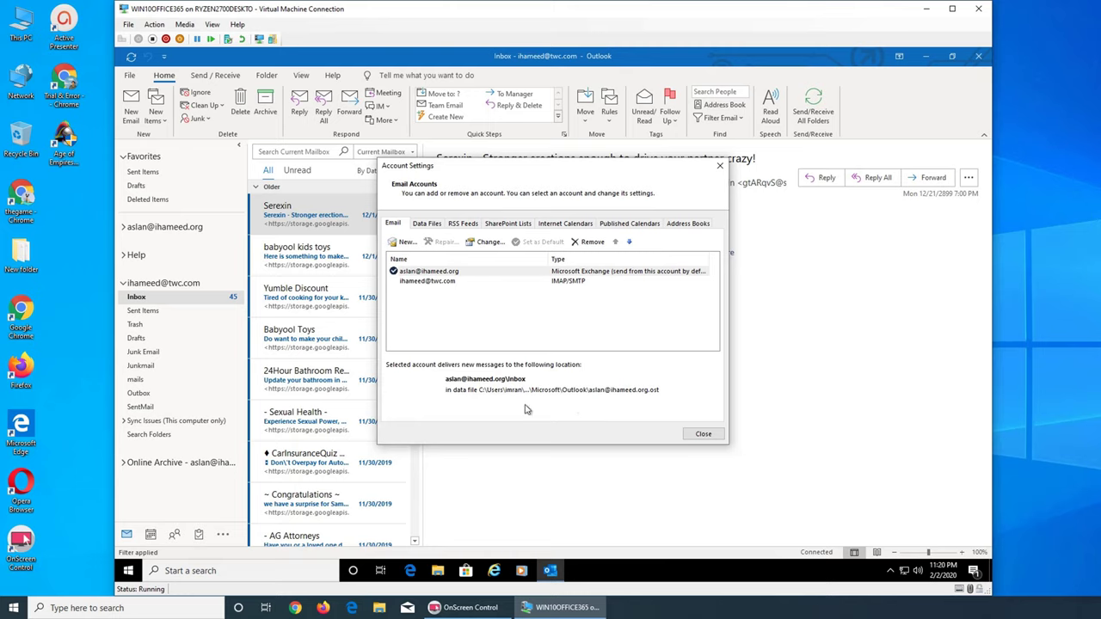
left_click(484, 392)
left_click(704, 435)
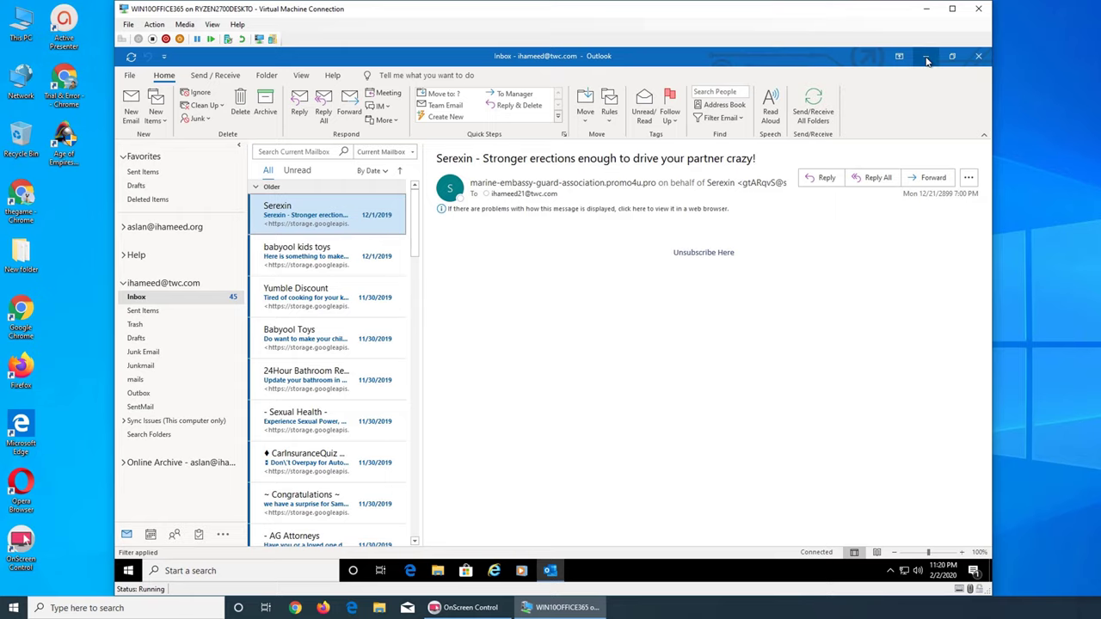
Minimise the Virtual Machine Connection window to show the host desktop
left_click(926, 9)
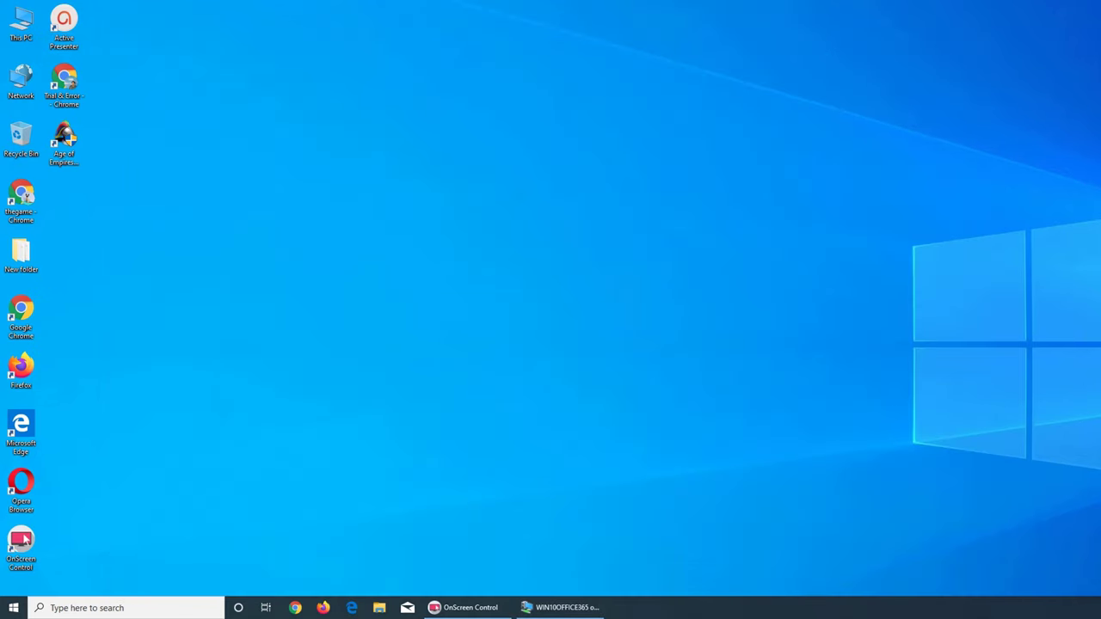